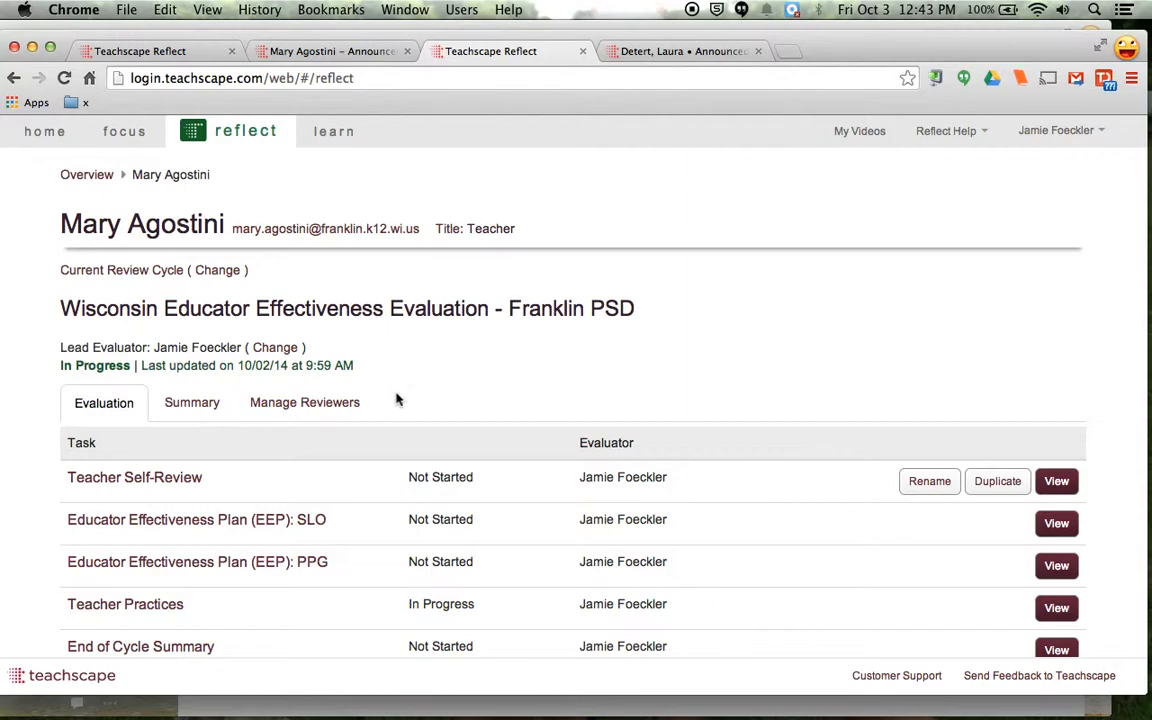
Open the Teacher Practices task from the teacher's current review cycle.
scroll(546, 430, down, 3)
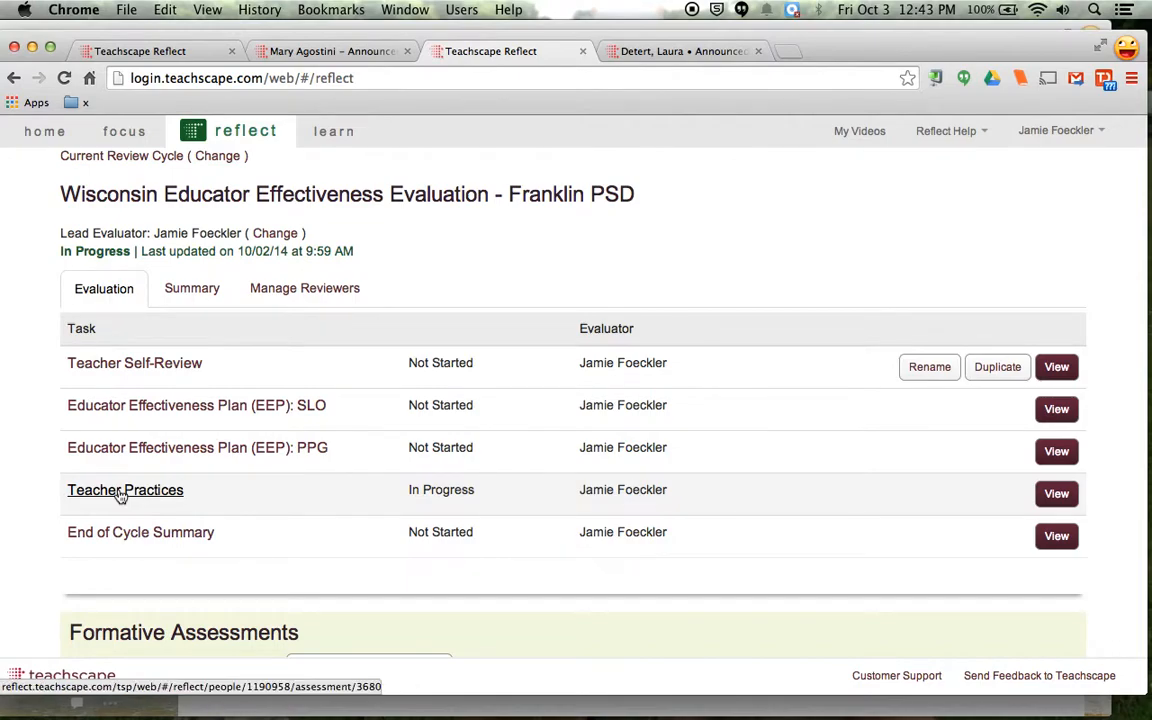
click(119, 492)
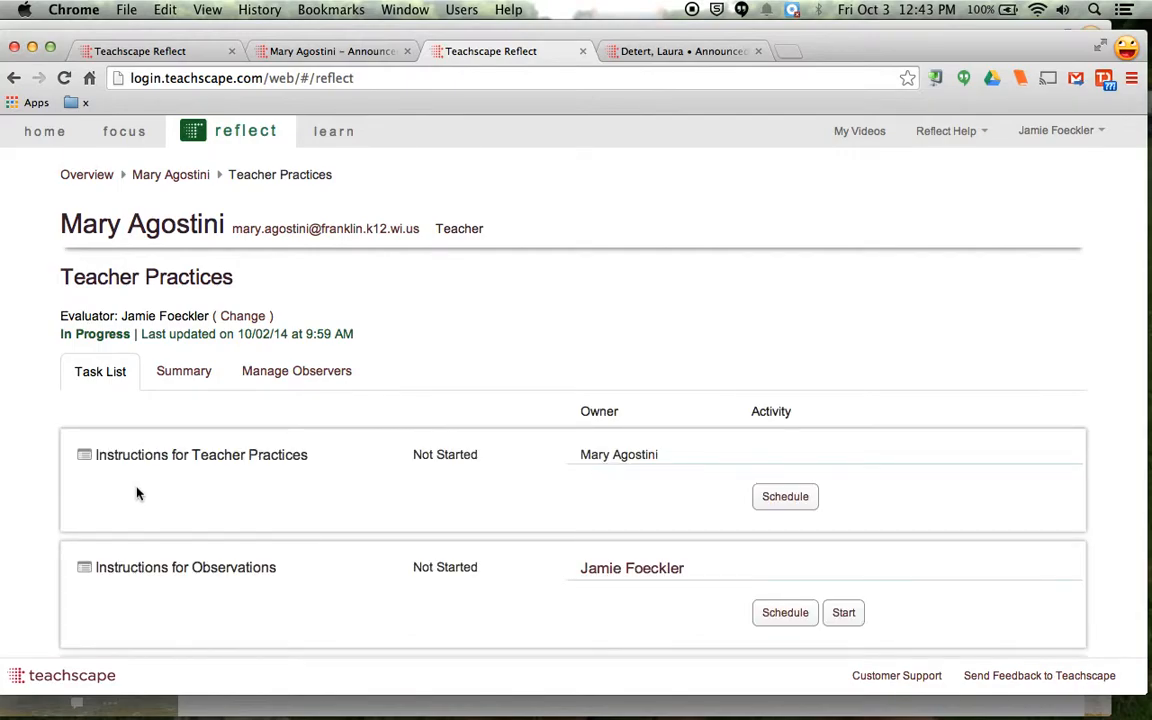
Examine the Teacher Practices task list, including its announced and mini observation sections and the actions offered for each.
scroll(234, 479, down, 5)
scroll(234, 479, down, 3)
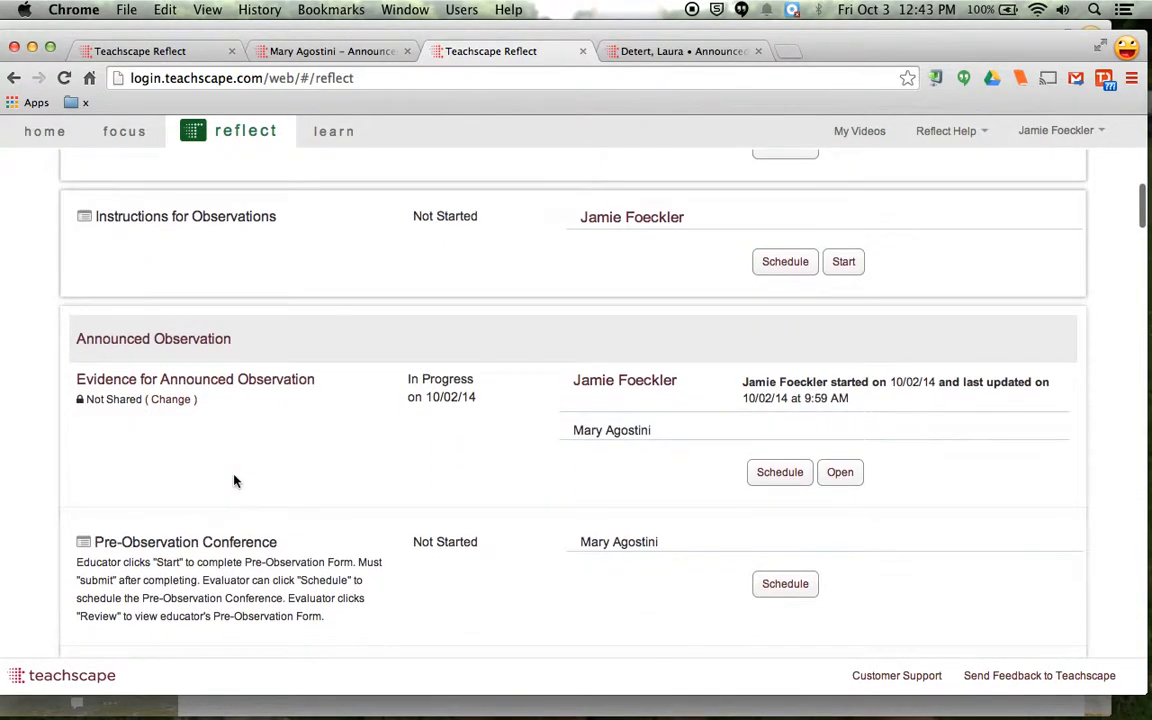
scroll(234, 481, down, 20)
scroll(234, 481, down, 20)
scroll(234, 481, down, 1)
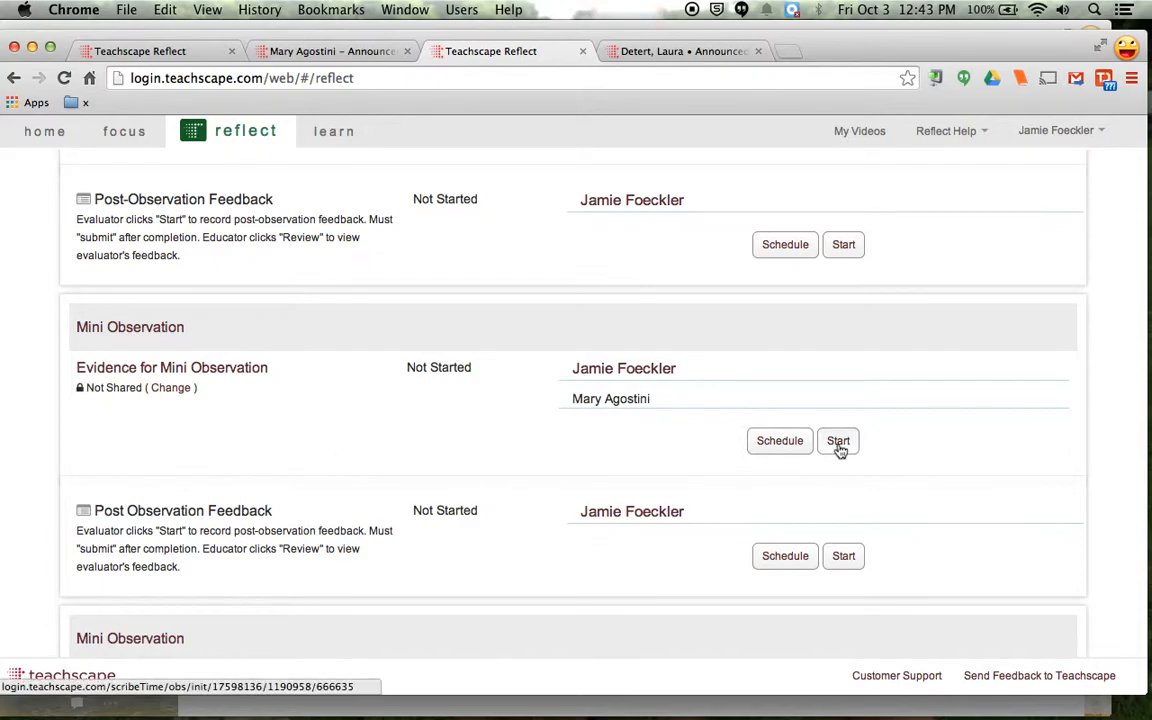
scroll(723, 399, up, 10)
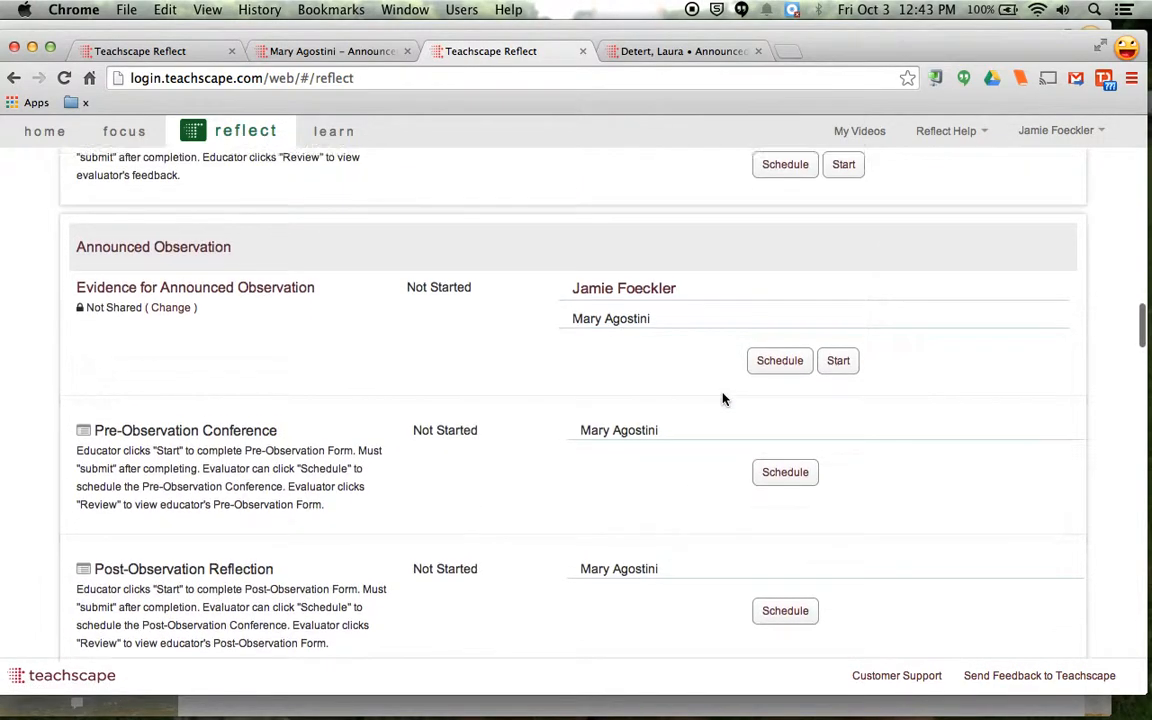
scroll(723, 399, up, 10)
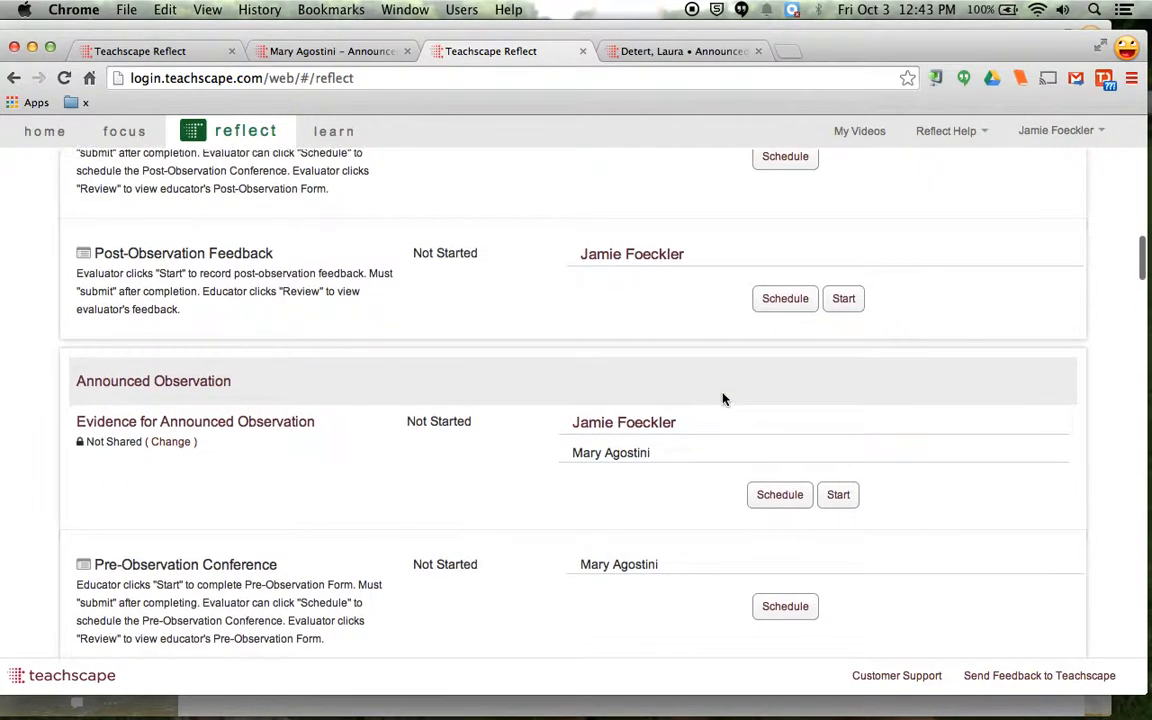
scroll(723, 399, up, 6)
scroll(723, 399, down, 3)
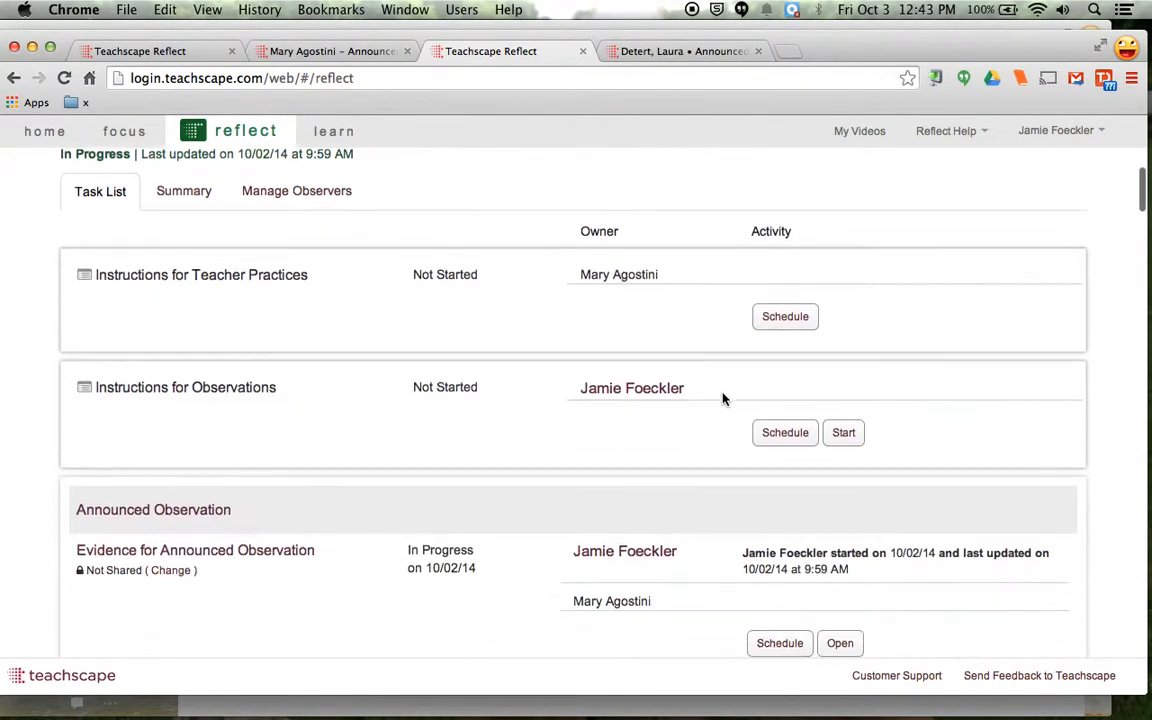
Open the in-progress evidence of the first Announced Observation and add a new evidence comment reading "test".
scroll(787, 424, down, 2)
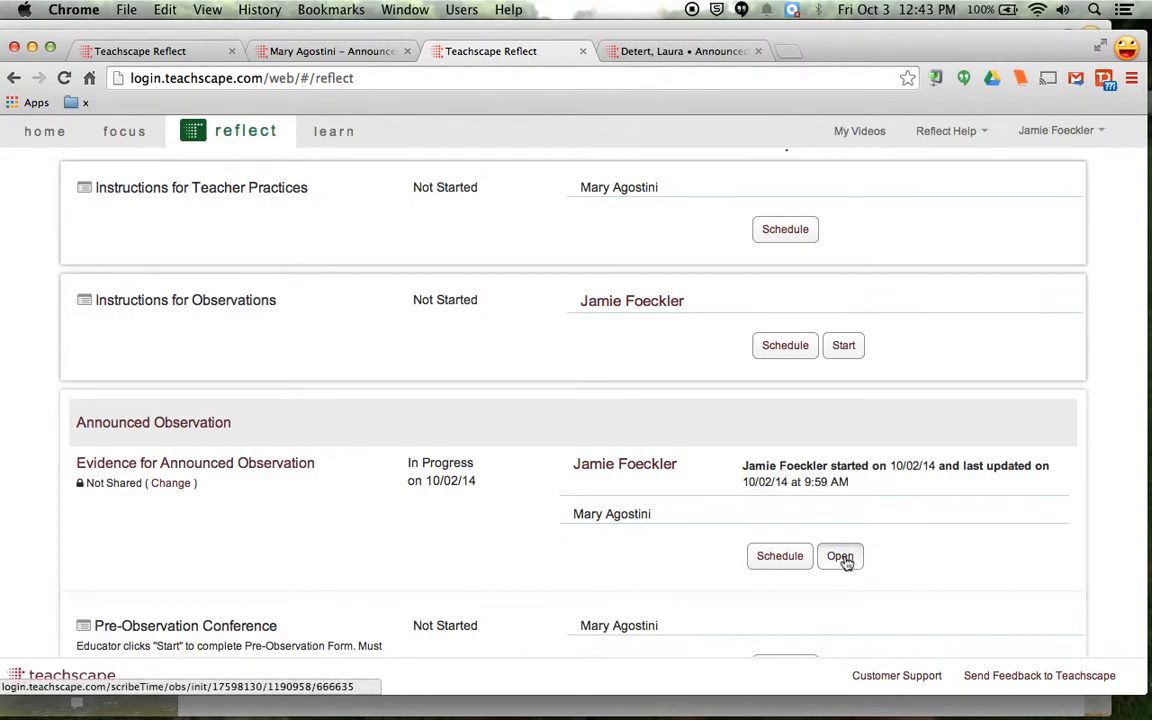
click(840, 557)
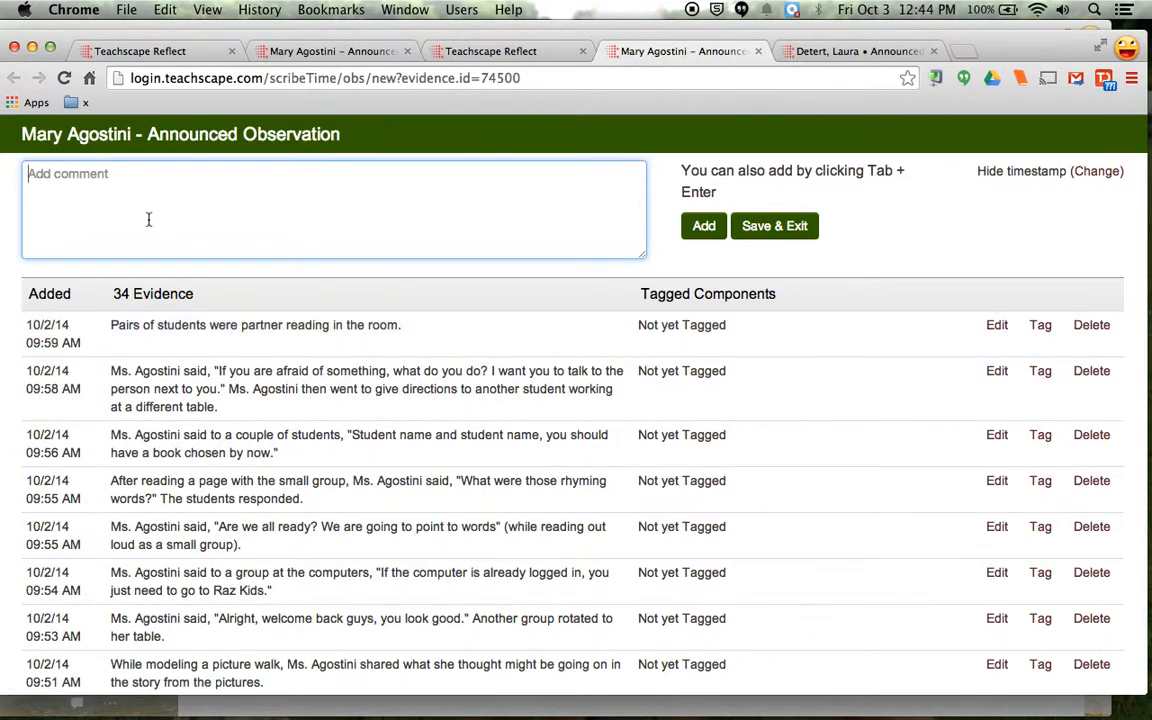
text(test)
click(704, 227)
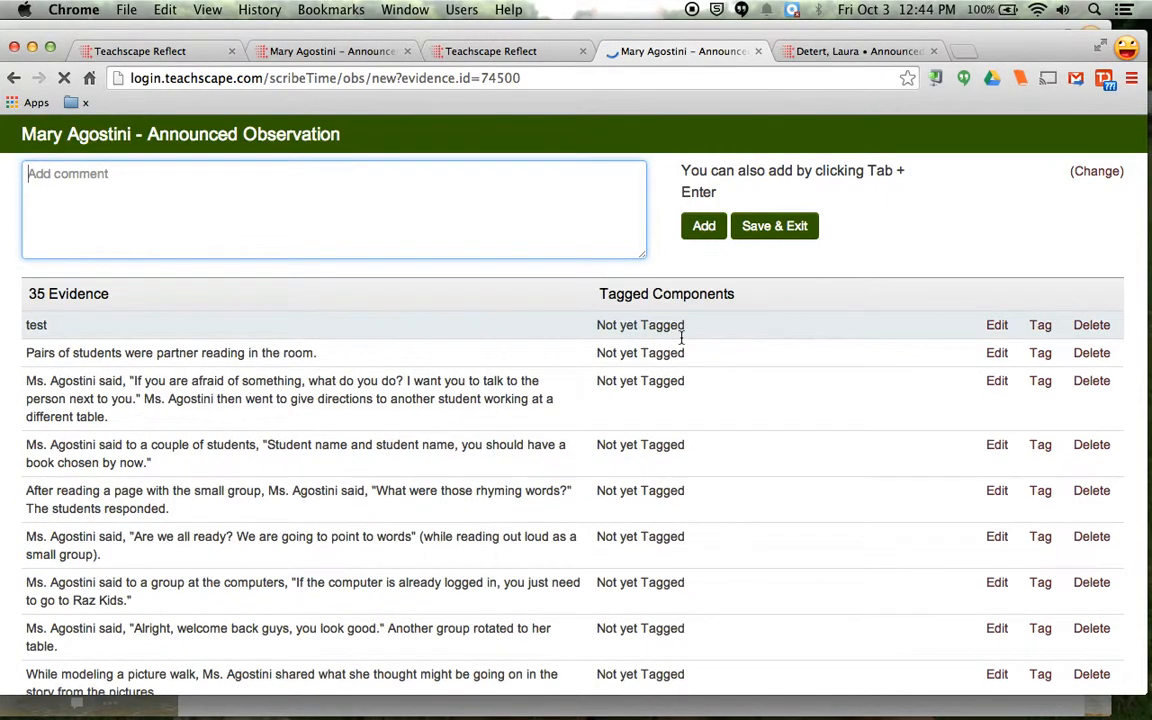
Tag the "test" evidence with component 2b: Establishing a Culture for Learning and save the tag.
click(1041, 327)
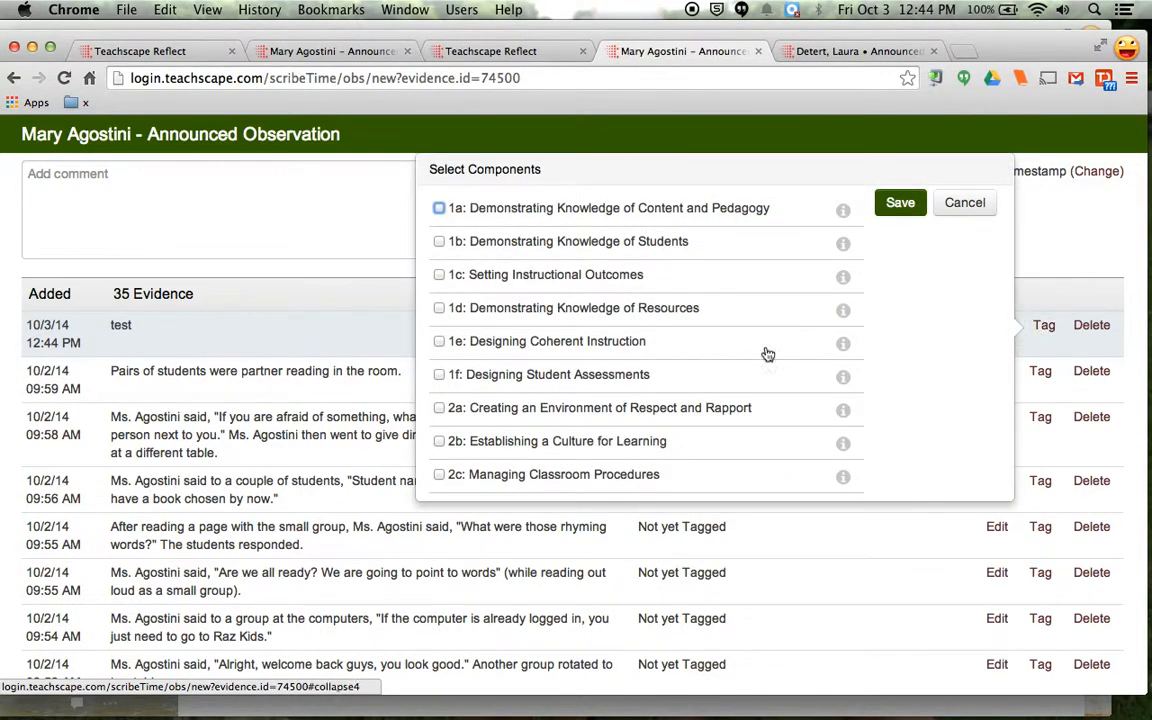
scroll(707, 360, down, 2)
scroll(707, 360, down, 2)
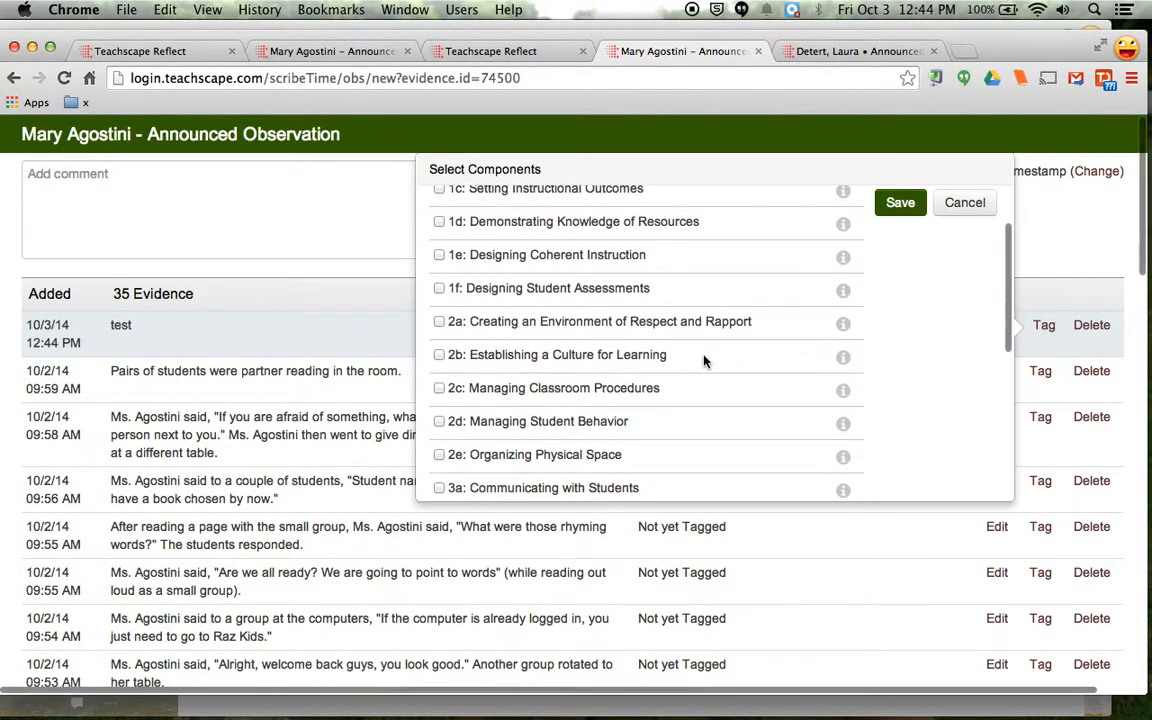
click(439, 355)
click(900, 203)
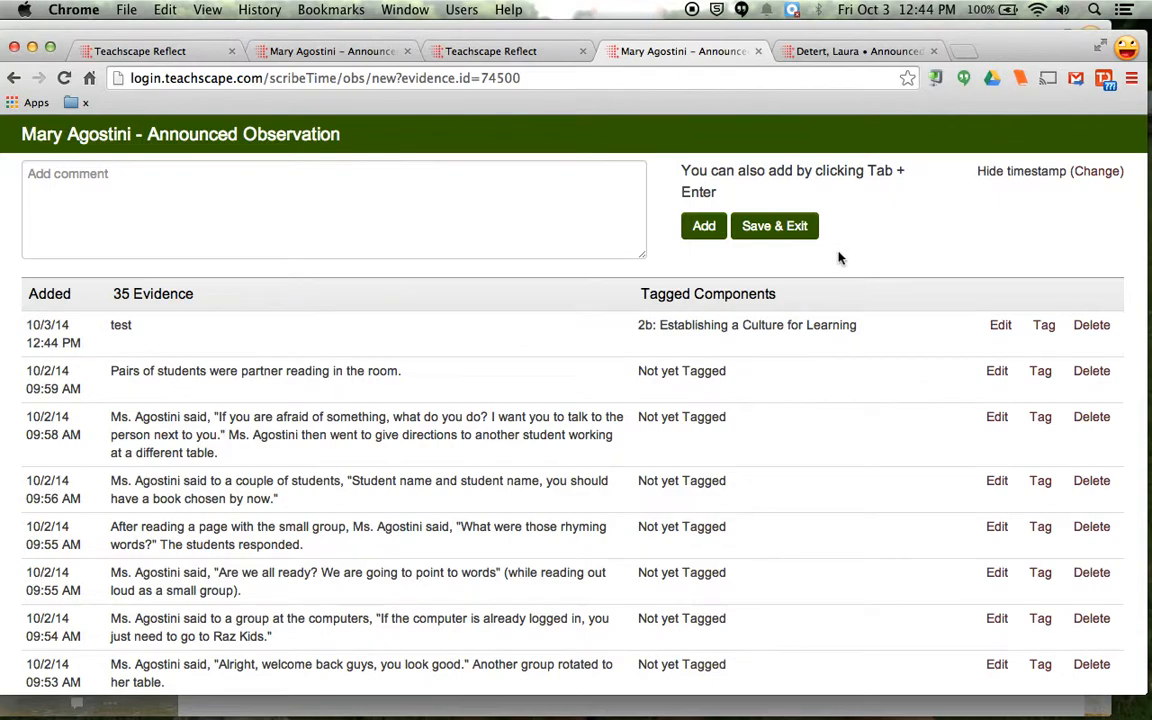
Save the announced observation evidence, then submit it and exit back to the task list.
click(782, 232)
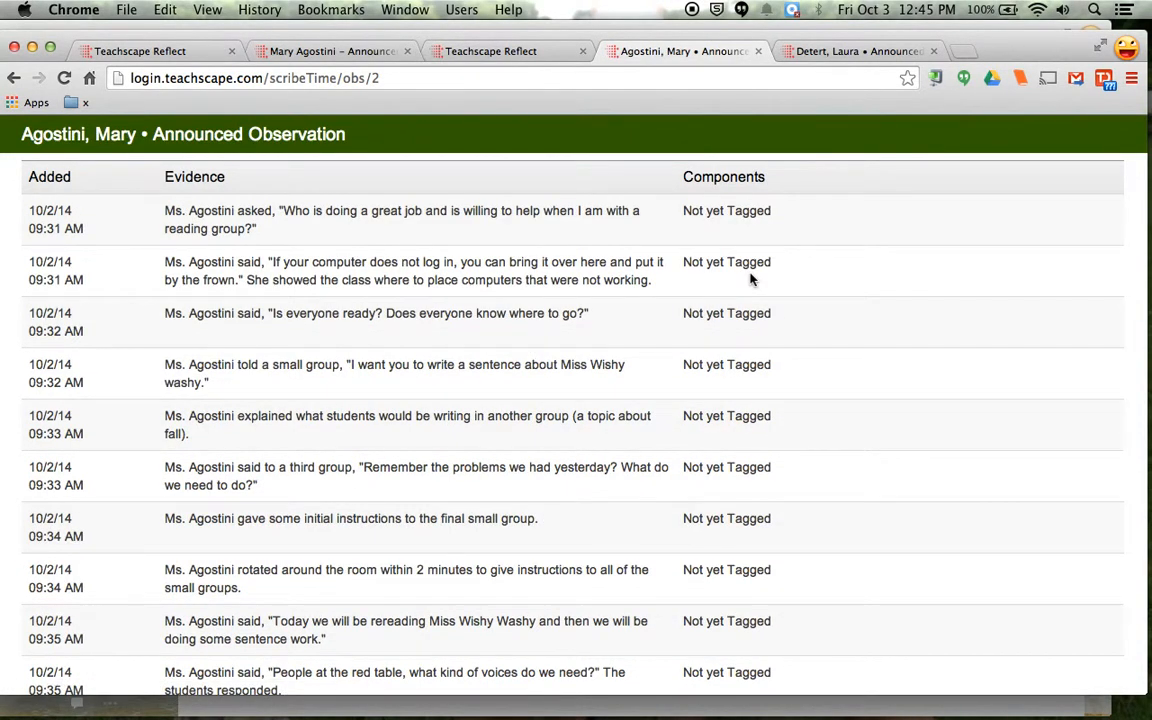
scroll(751, 279, down, 15)
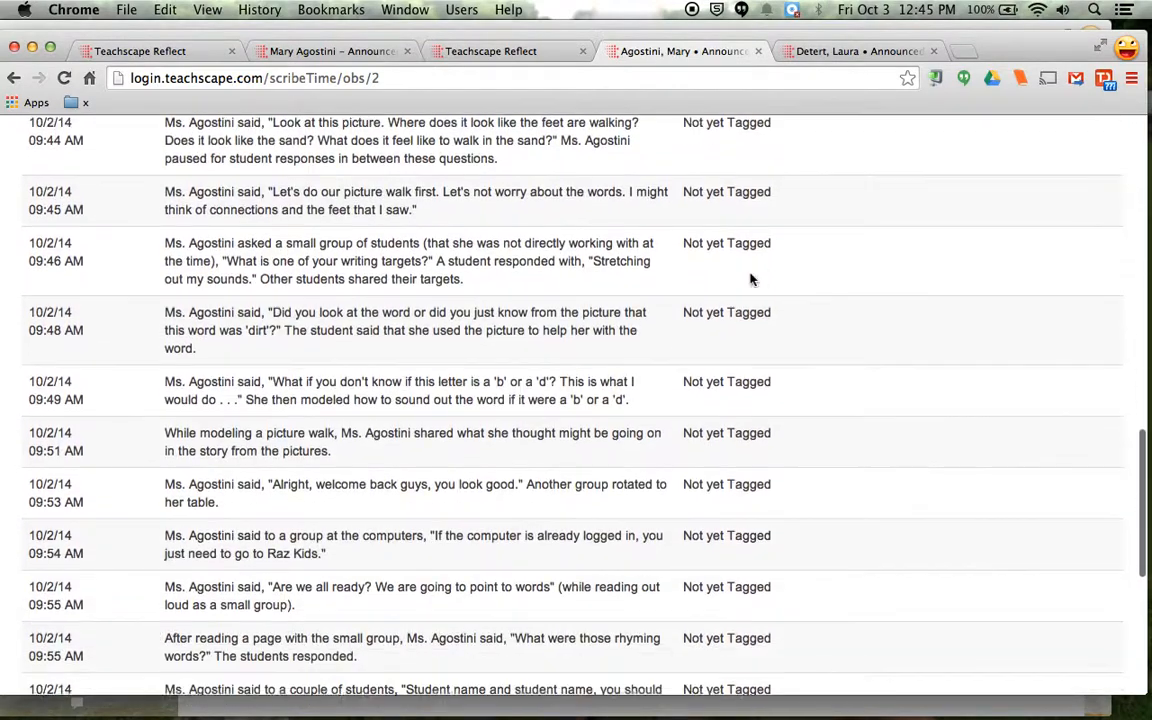
scroll(748, 277, down, 5)
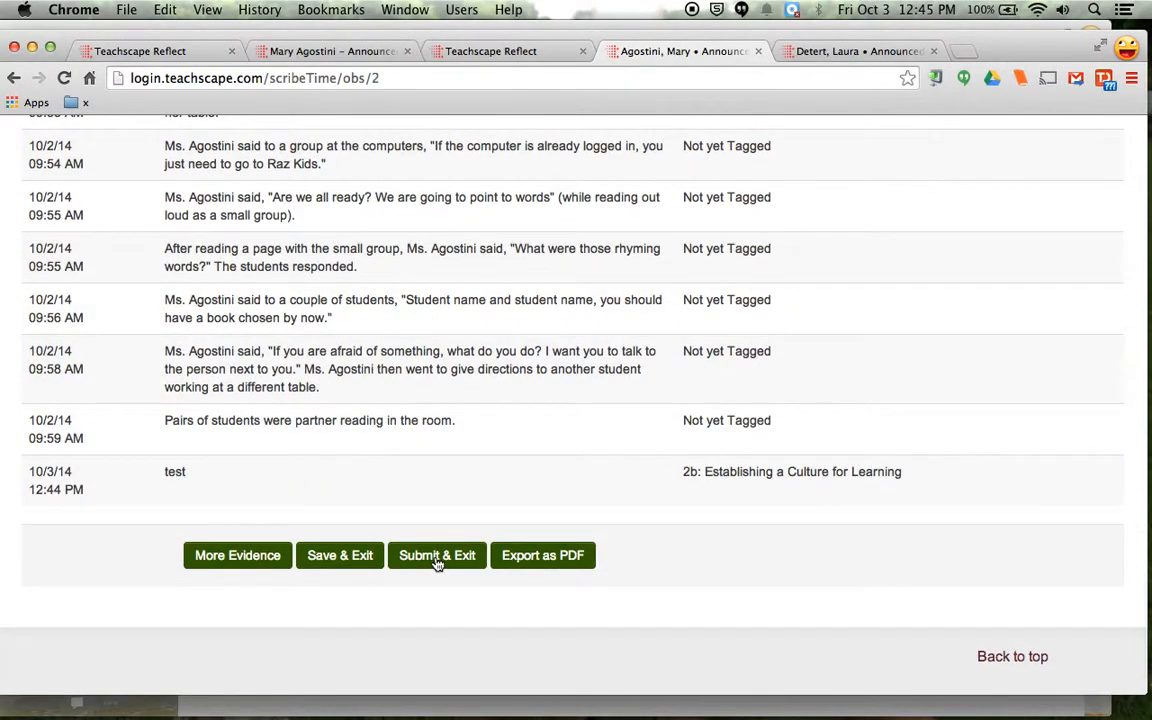
click(437, 560)
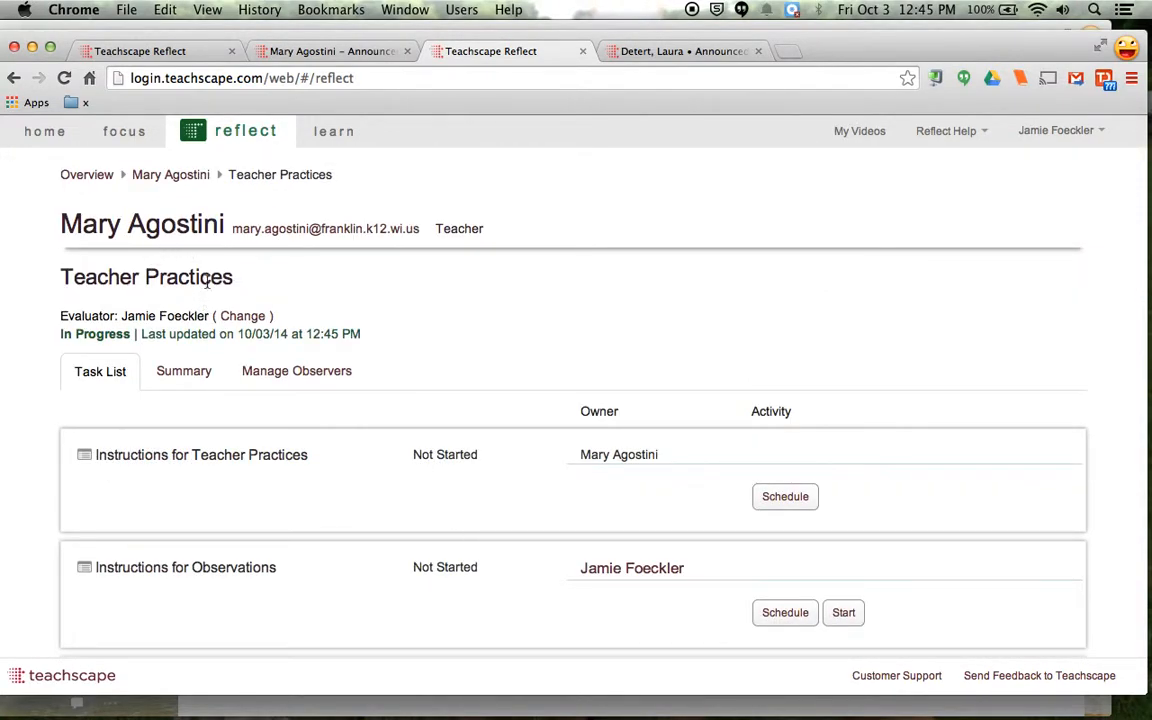
Start the evaluator's Teacher Practices Score at the end of the task list.
scroll(207, 285, down, 20)
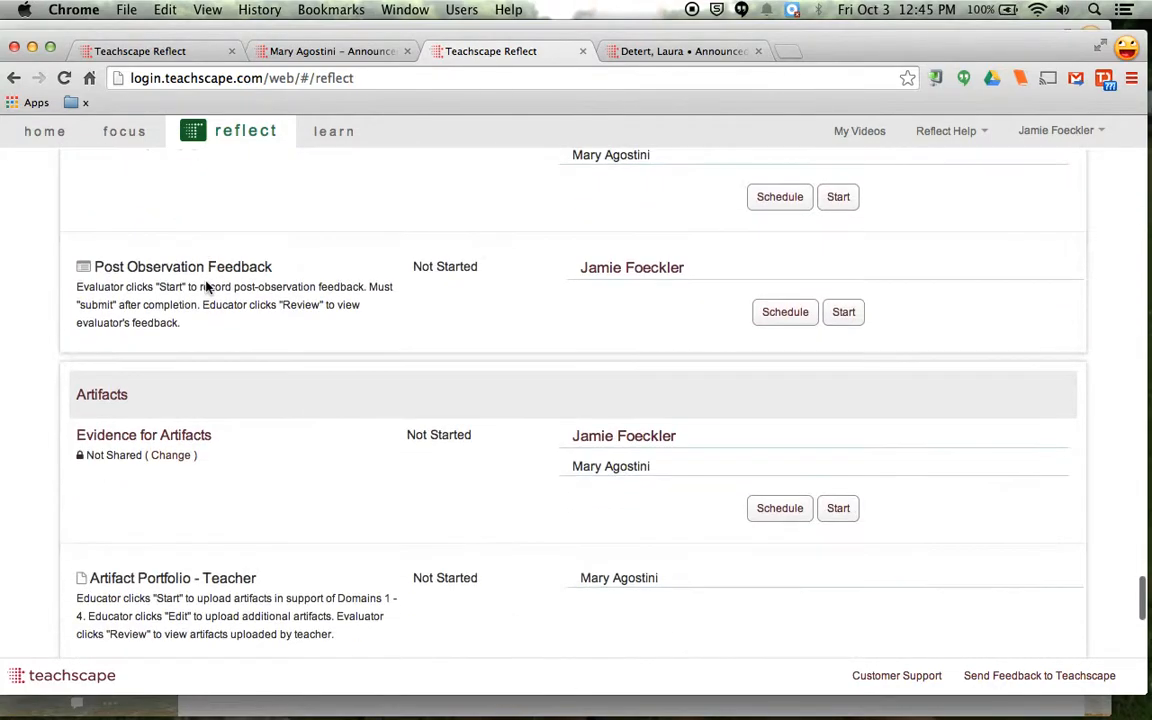
scroll(207, 285, down, 5)
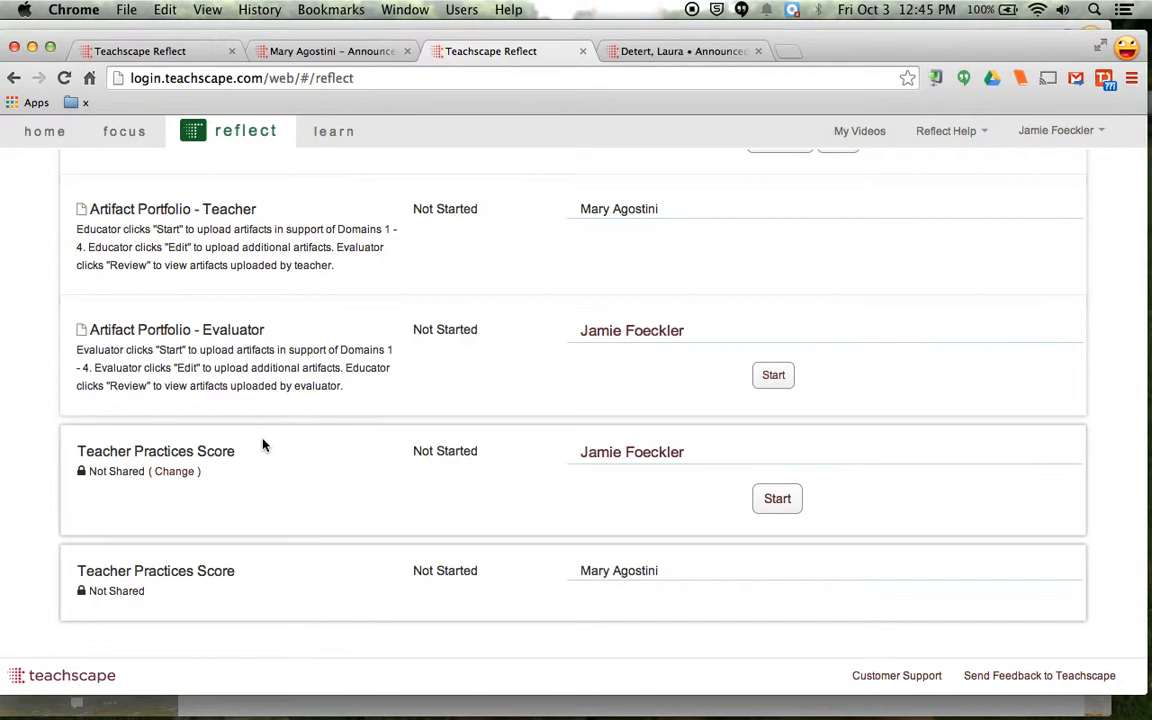
click(780, 502)
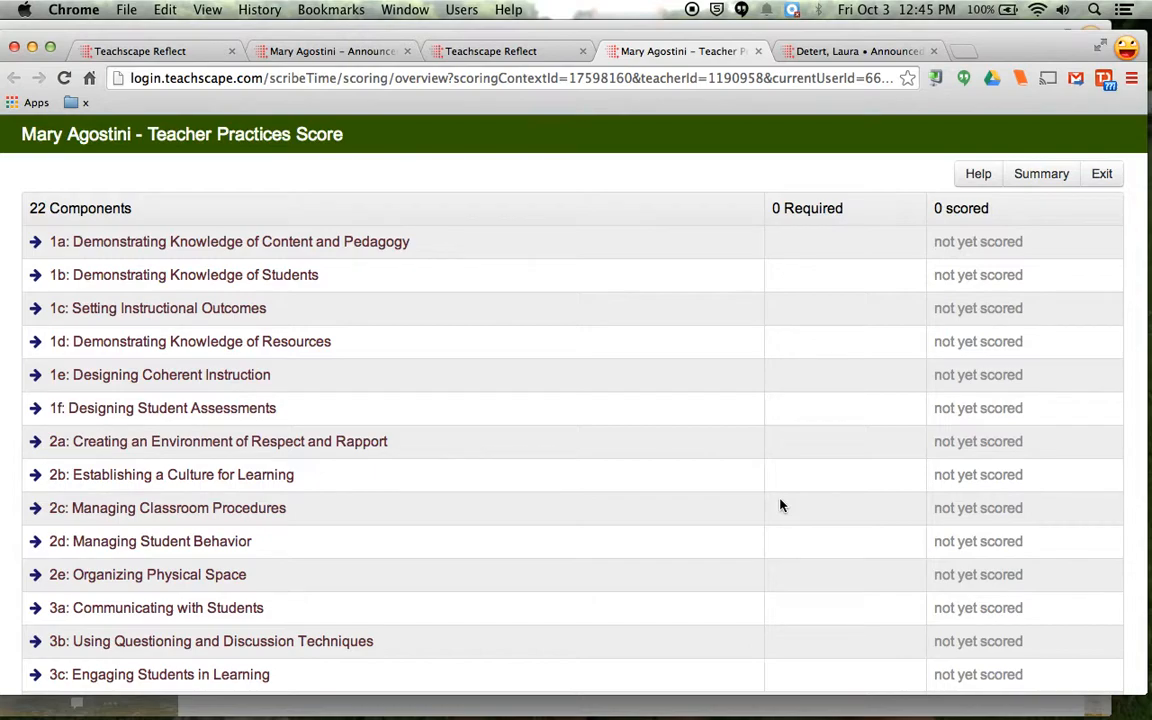
Look through the scoring components and open 2b: Establishing a Culture for Learning for scoring.
scroll(778, 504, down, 2)
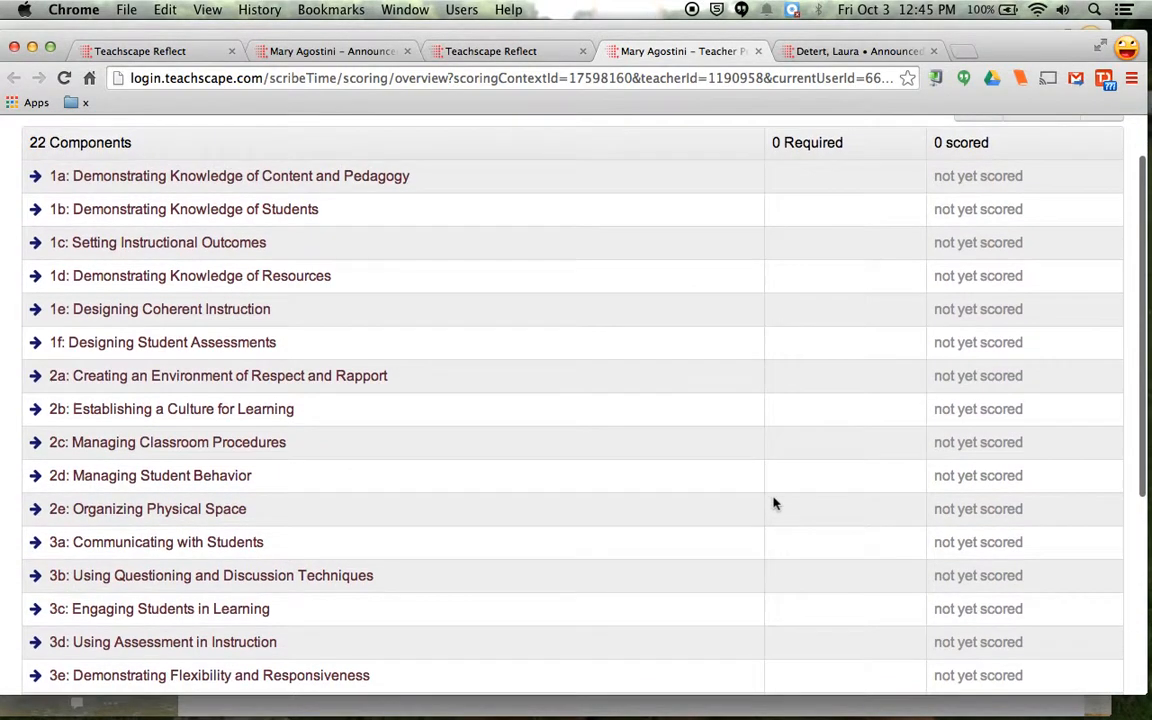
scroll(774, 503, down, 2)
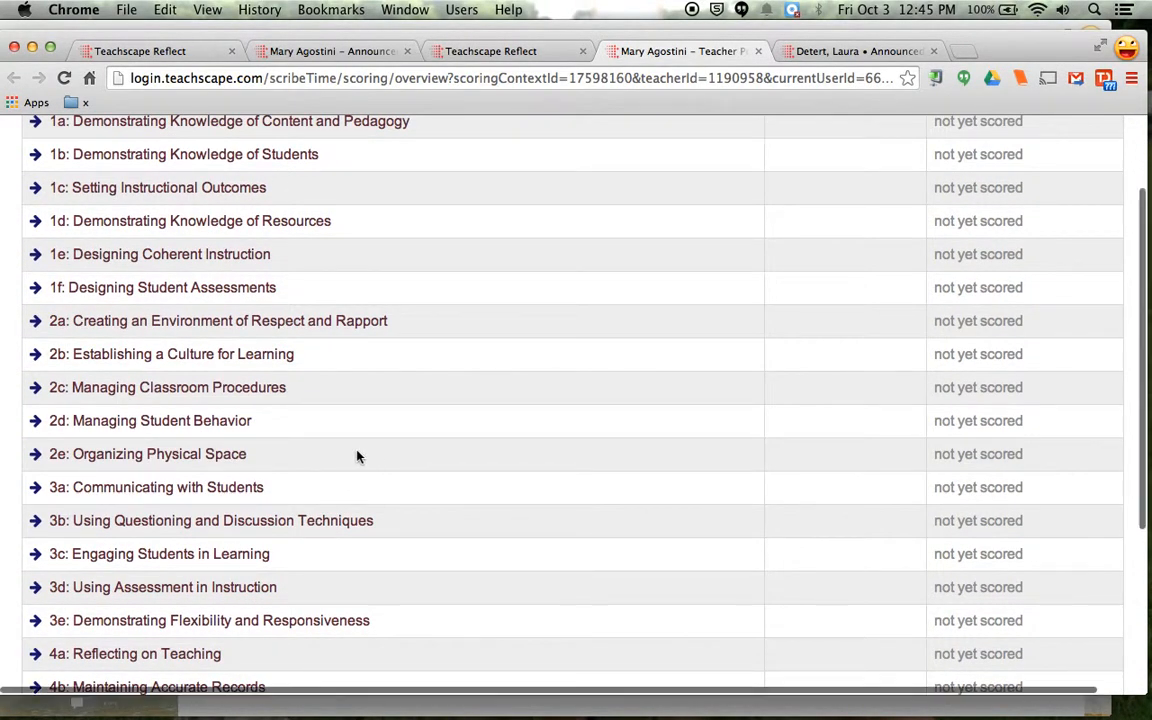
scroll(358, 457, down, 4)
scroll(358, 457, down, 3)
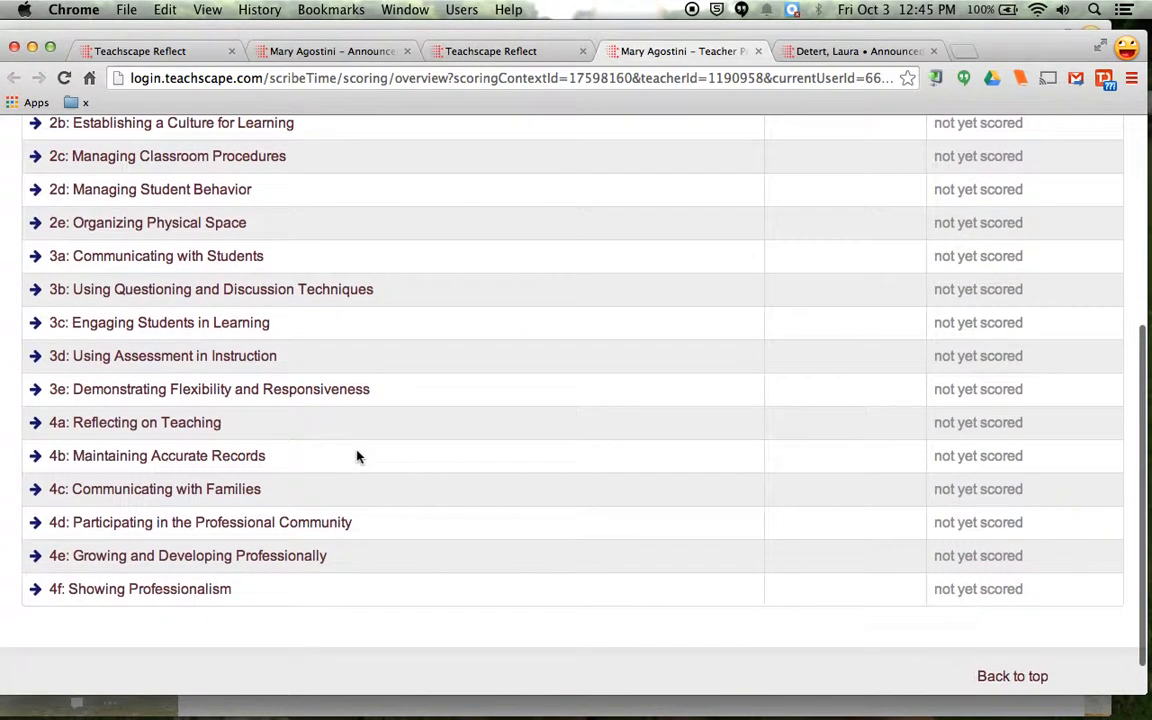
scroll(358, 457, up, 6)
click(188, 334)
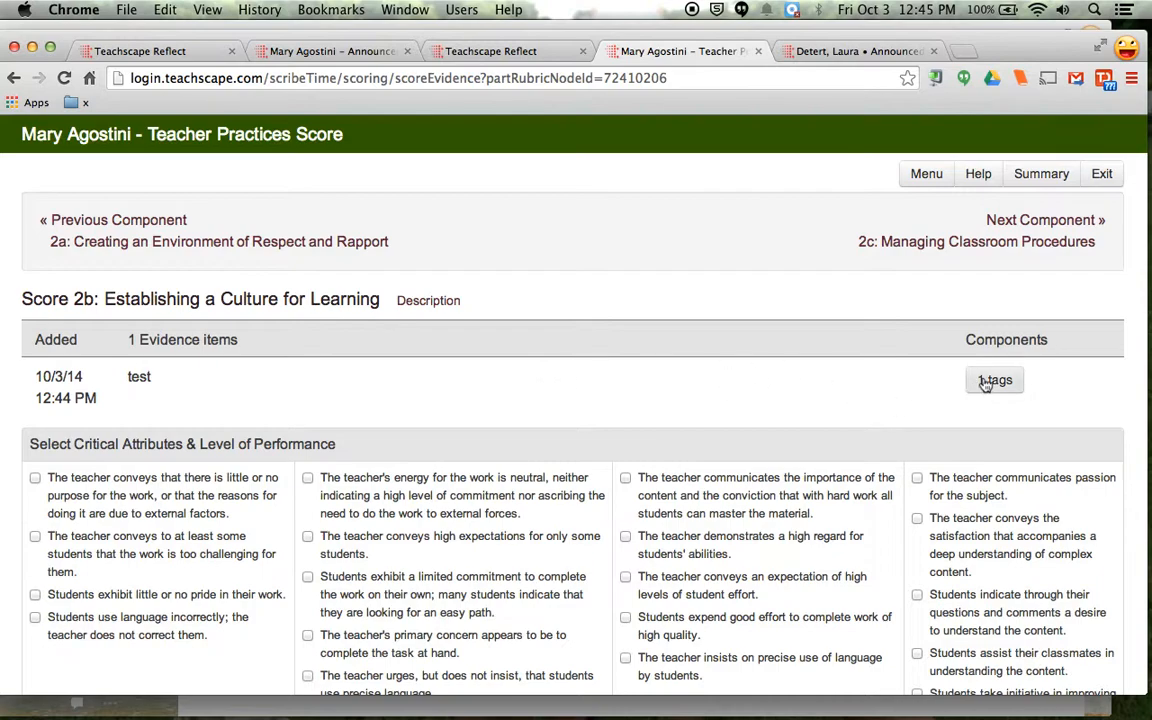
For component 2b, mark the Level 3 attributes on high regard for students' abilities and students expending good effort on high-quality work.
scroll(655, 373, down, 3)
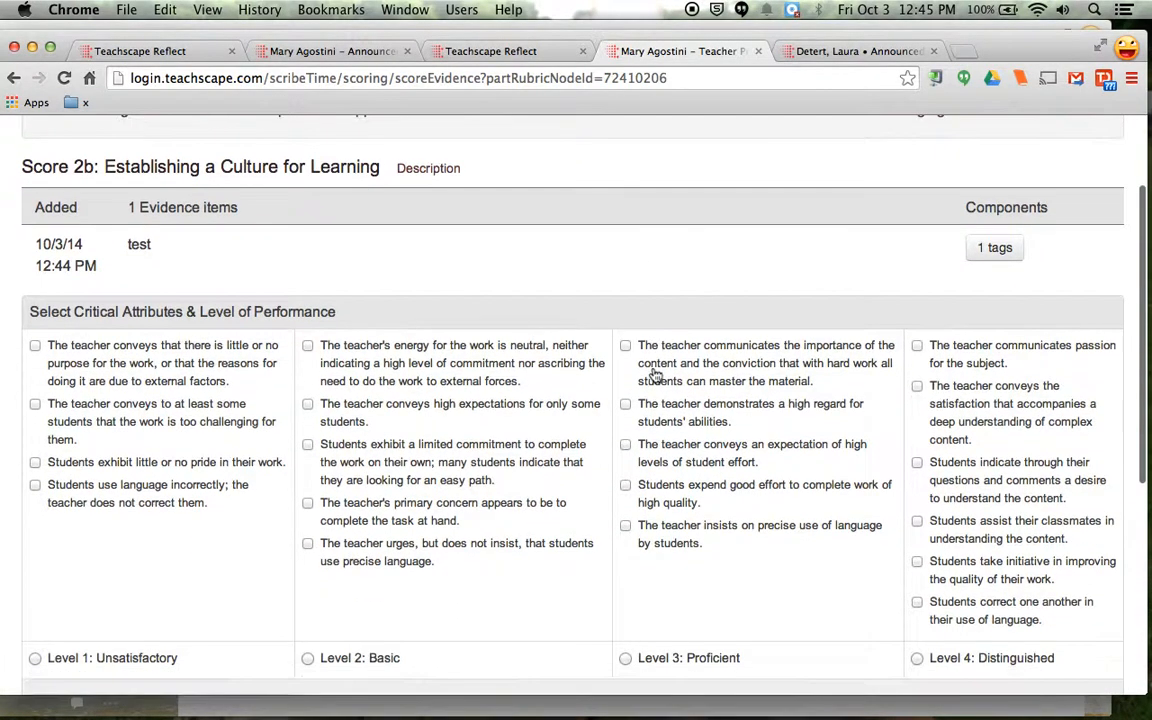
scroll(652, 368, down, 1)
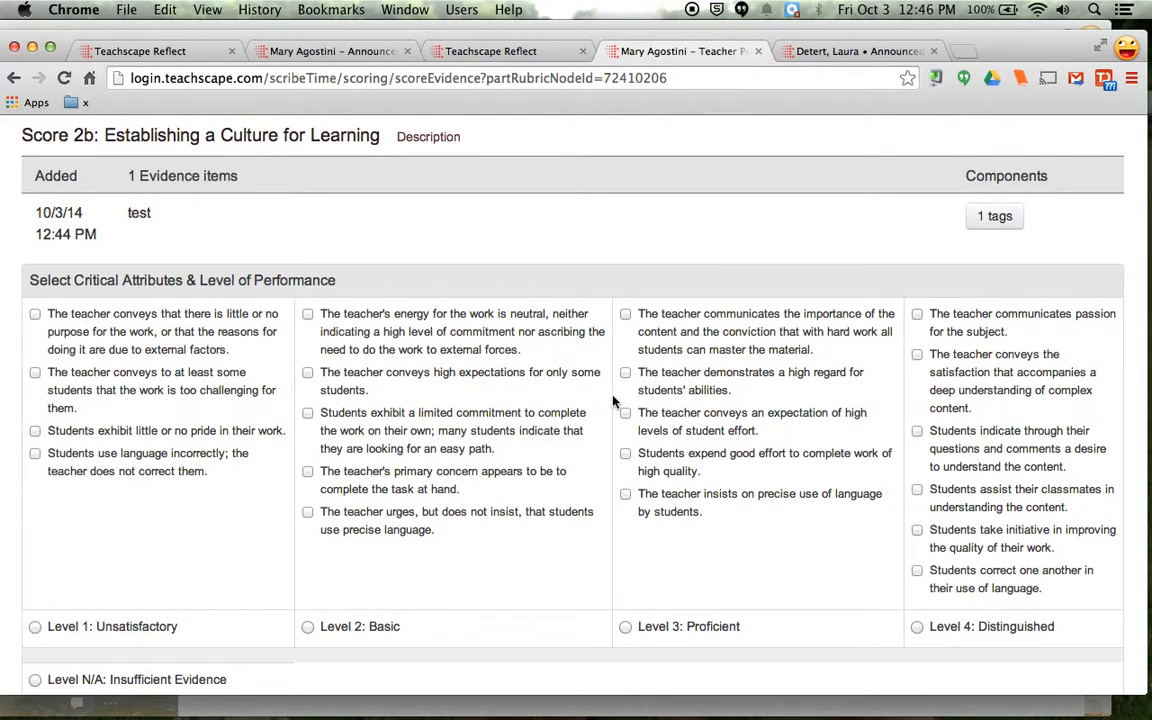
scroll(614, 401, down, 1)
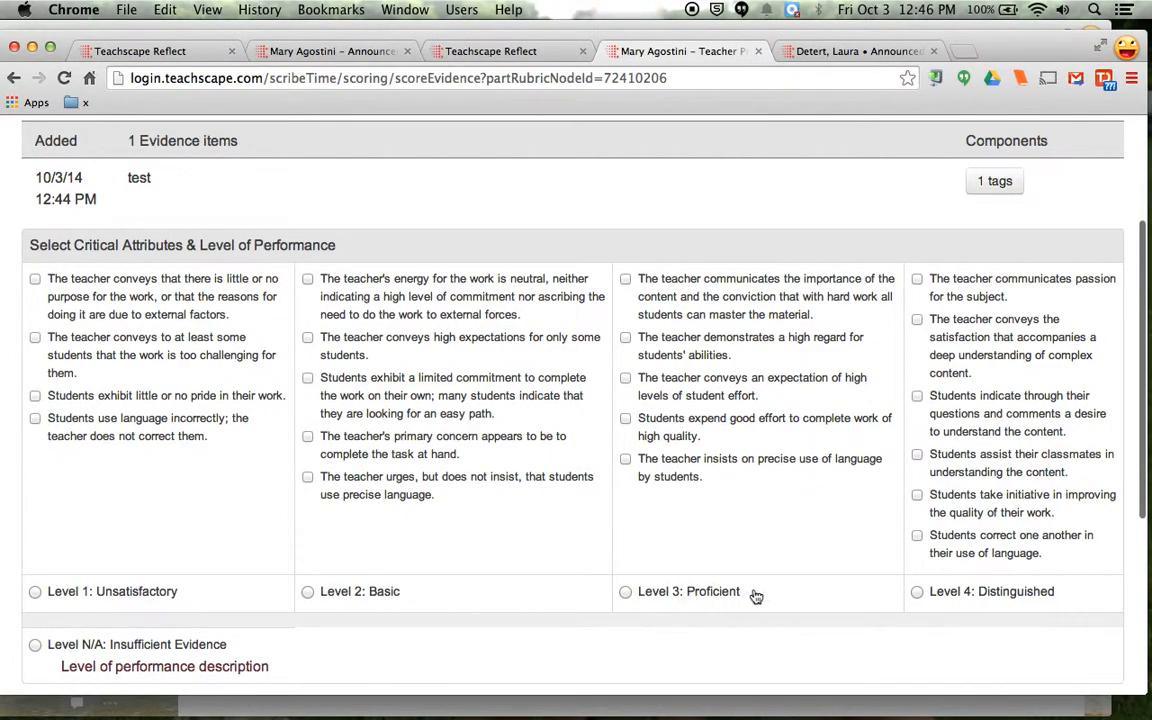
click(626, 418)
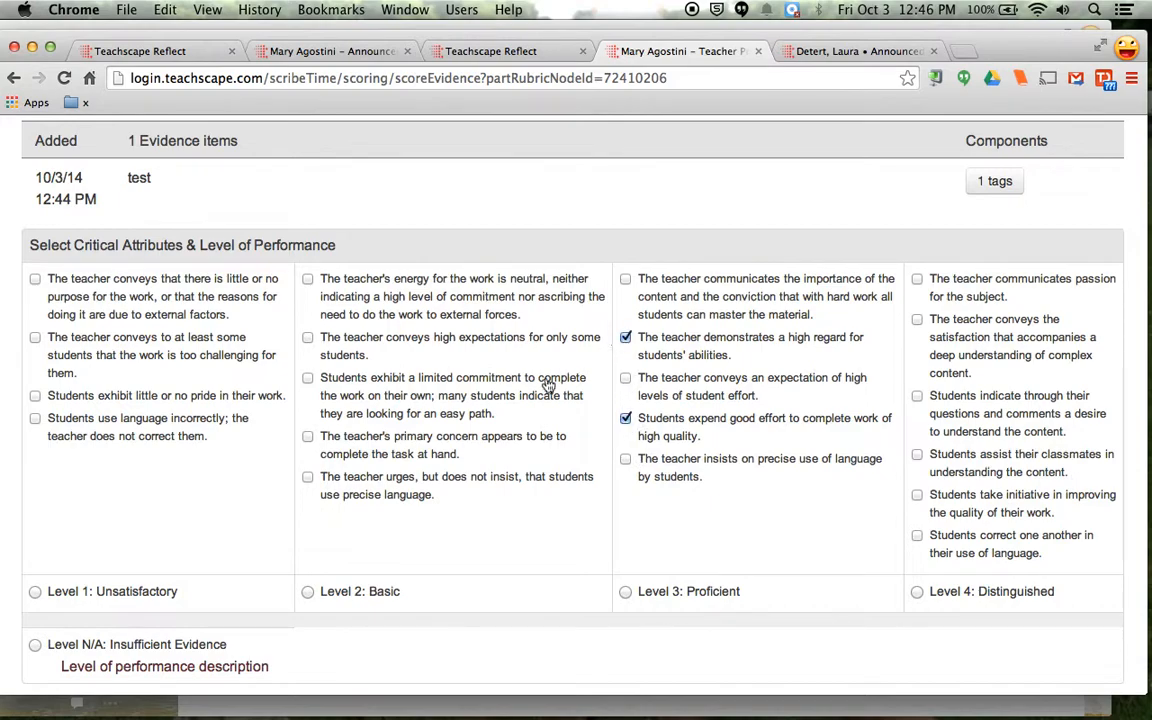
Set the performance level of component 2b to Level N/A: Insufficient Evidence.
scroll(422, 428, down, 1)
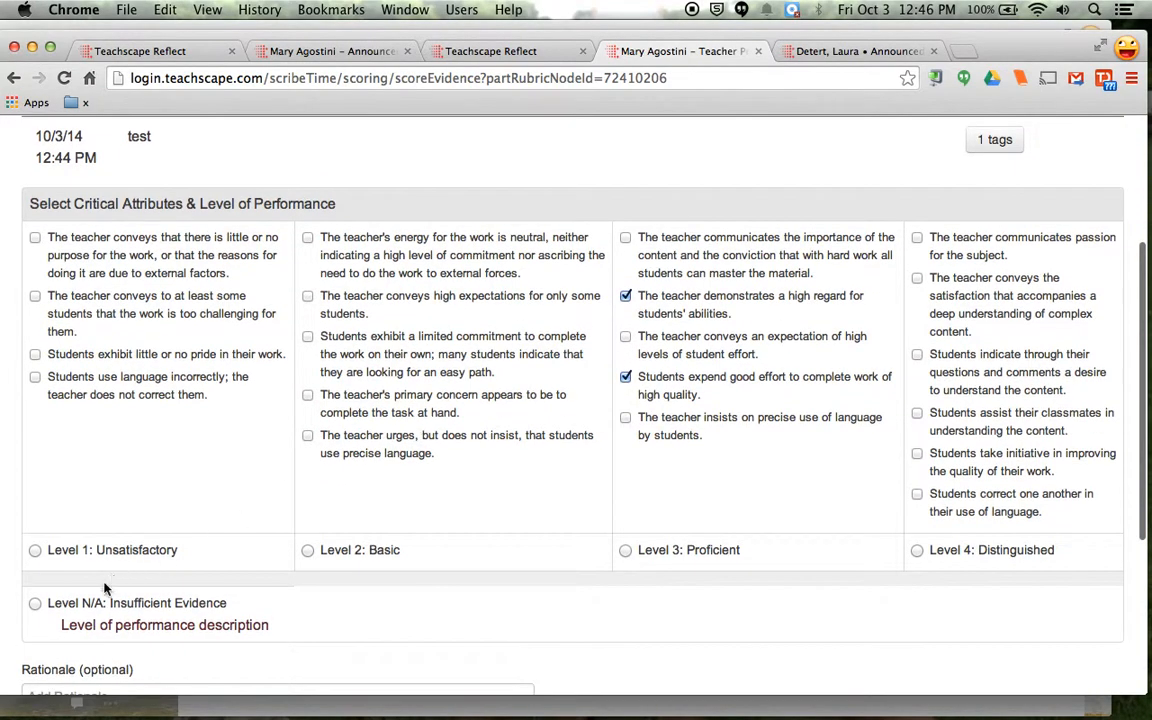
scroll(50, 551, down, 1)
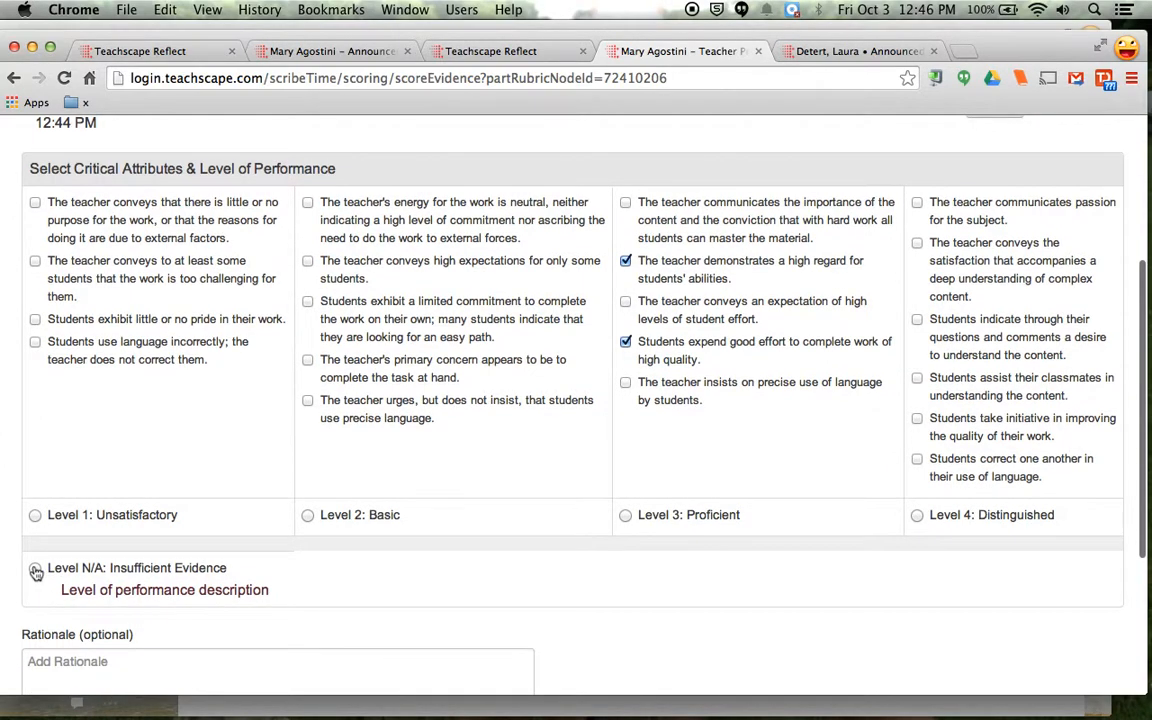
click(36, 569)
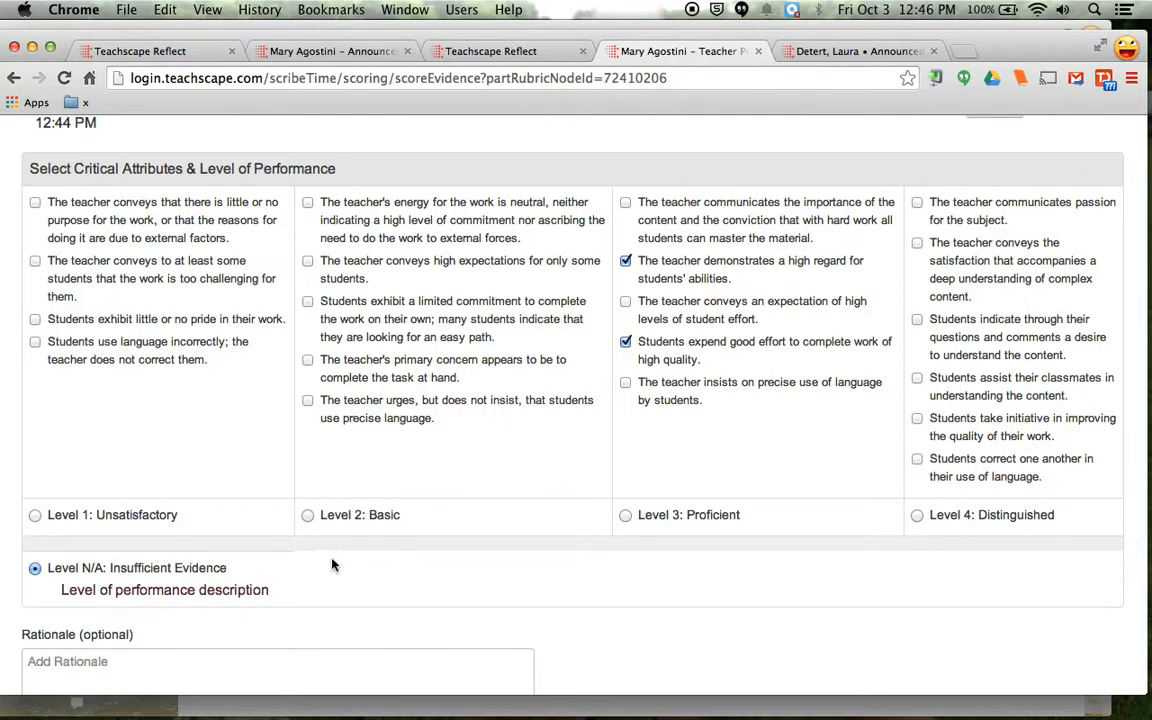
Leave the optional rationale blank, exit the Teacher Practices Score and return to the task list.
scroll(333, 563, down, 3)
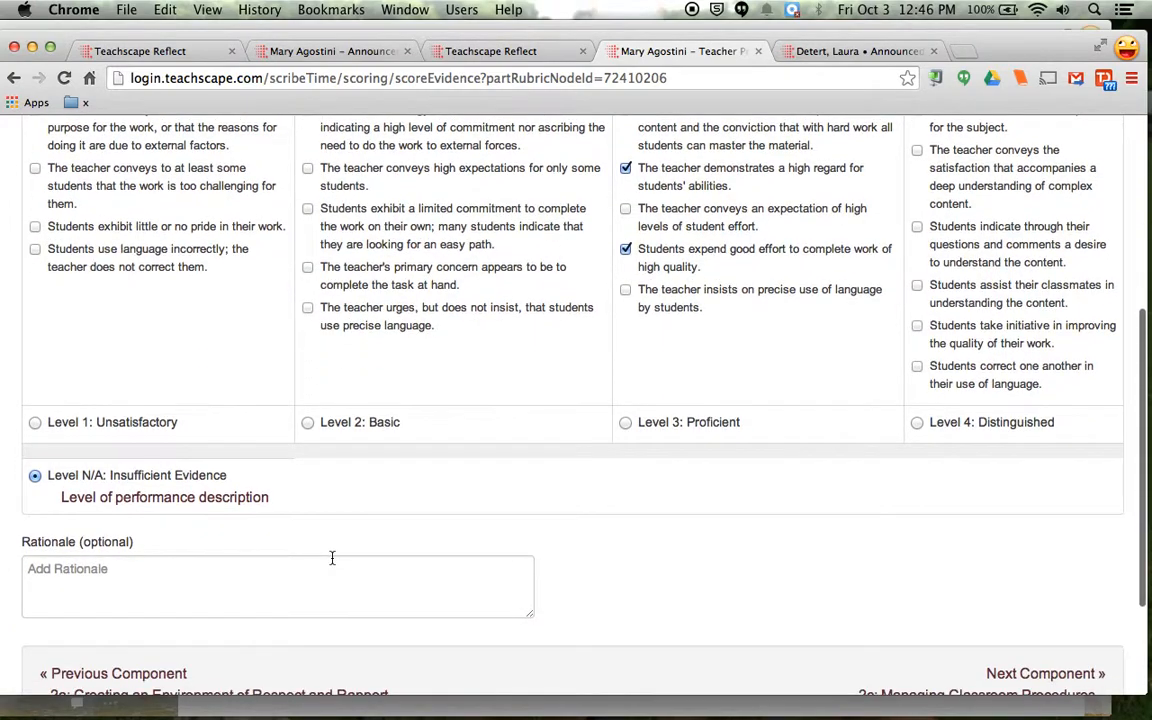
scroll(332, 557, up, 5)
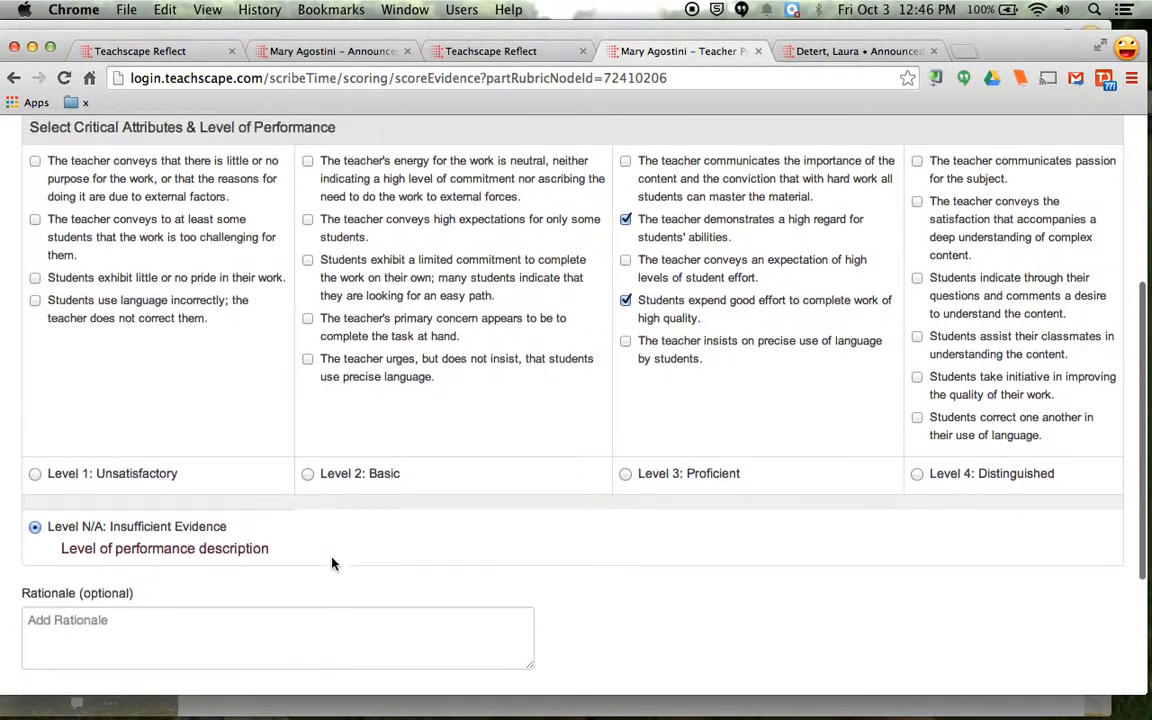
scroll(333, 563, up, 5)
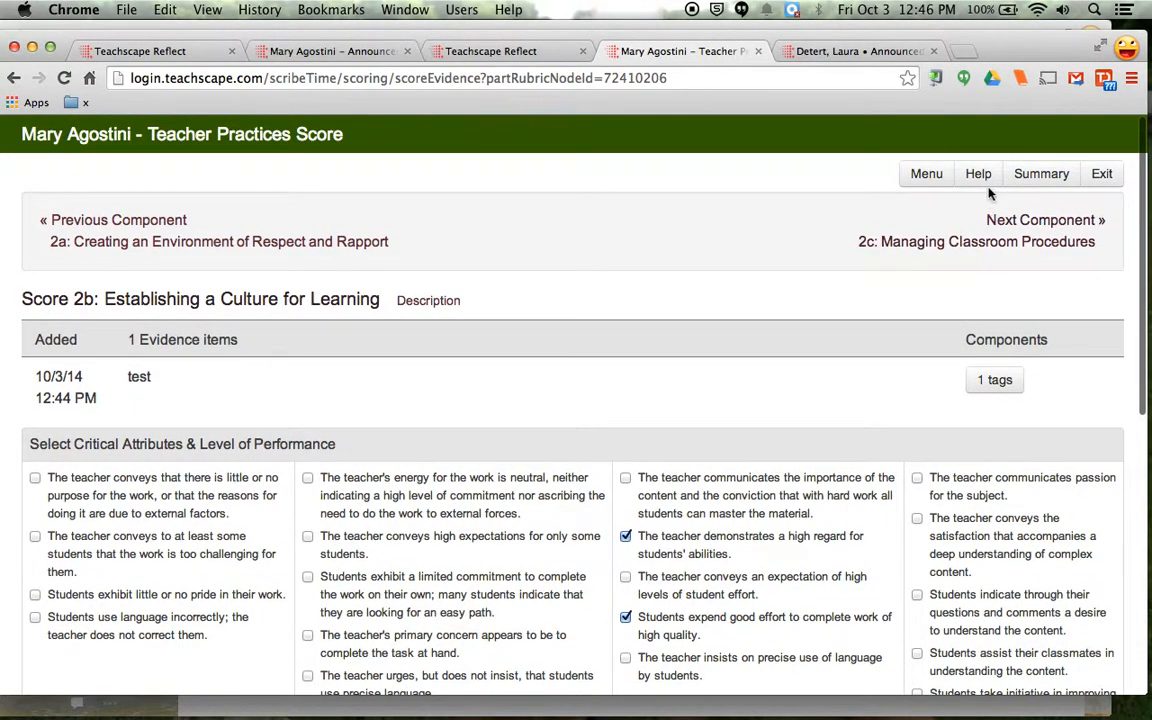
click(1101, 177)
scroll(781, 346, up, 15)
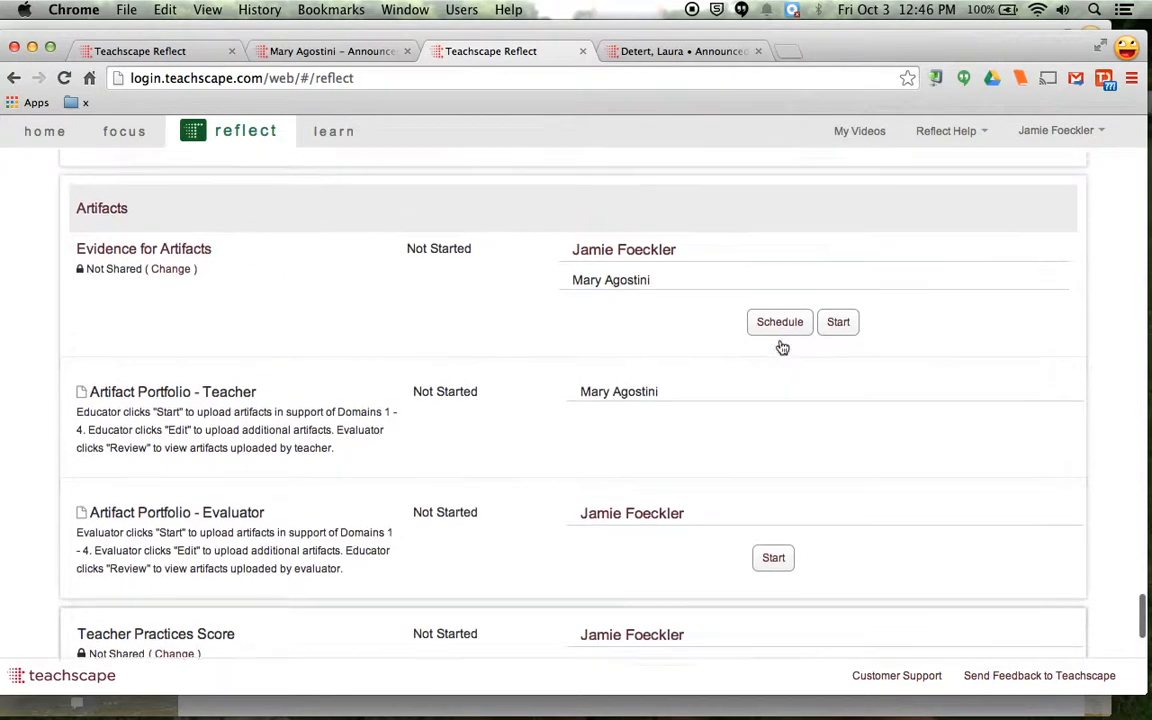
Look through the evaluation task list, examining the sharing status of the Evidence for Announced Observation and the Mini Observation tasks.
scroll(781, 346, up, 10)
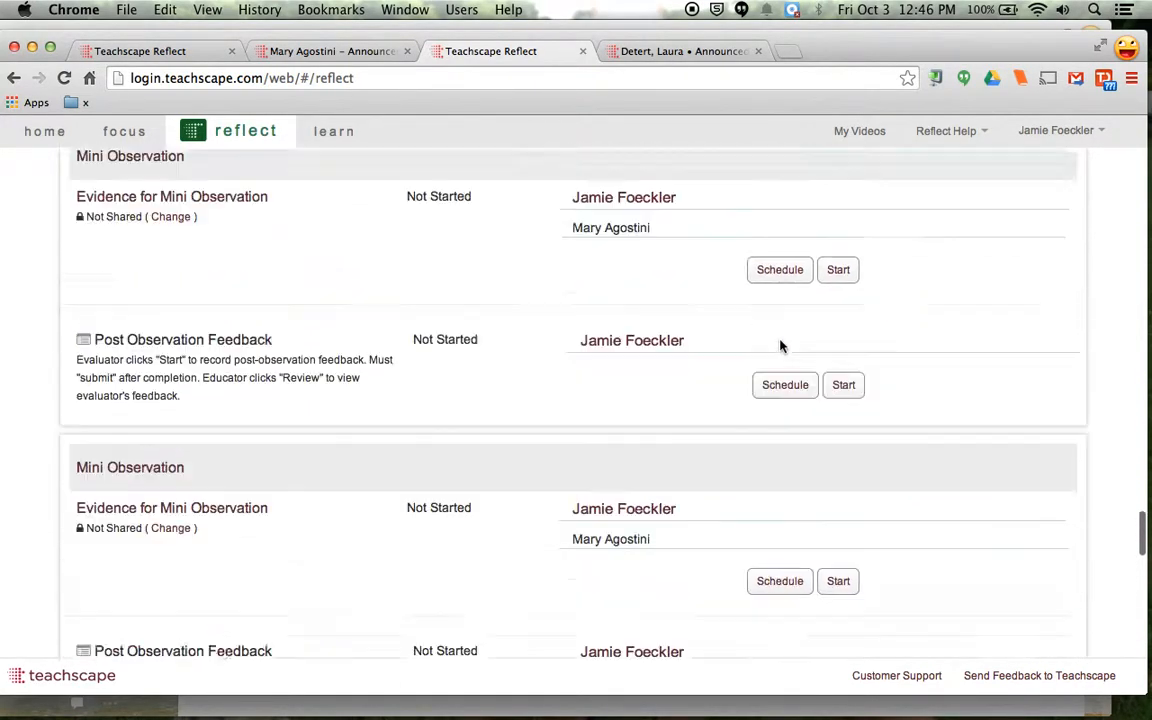
scroll(781, 346, up, 10)
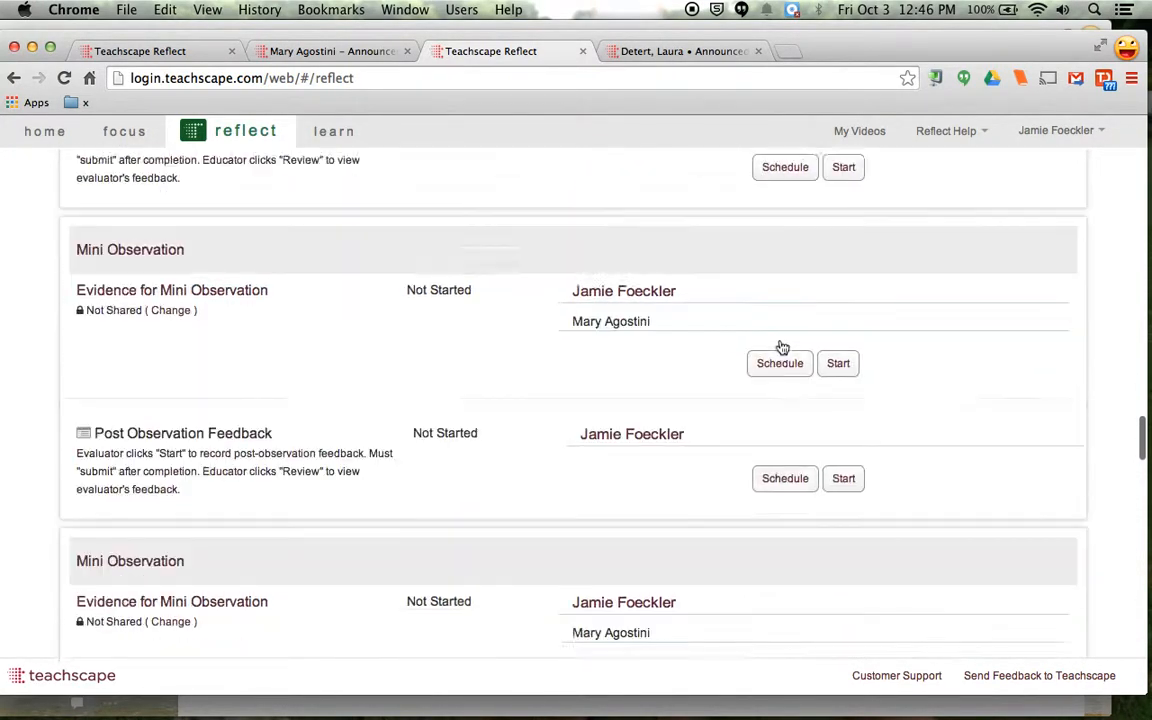
scroll(781, 346, up, 6)
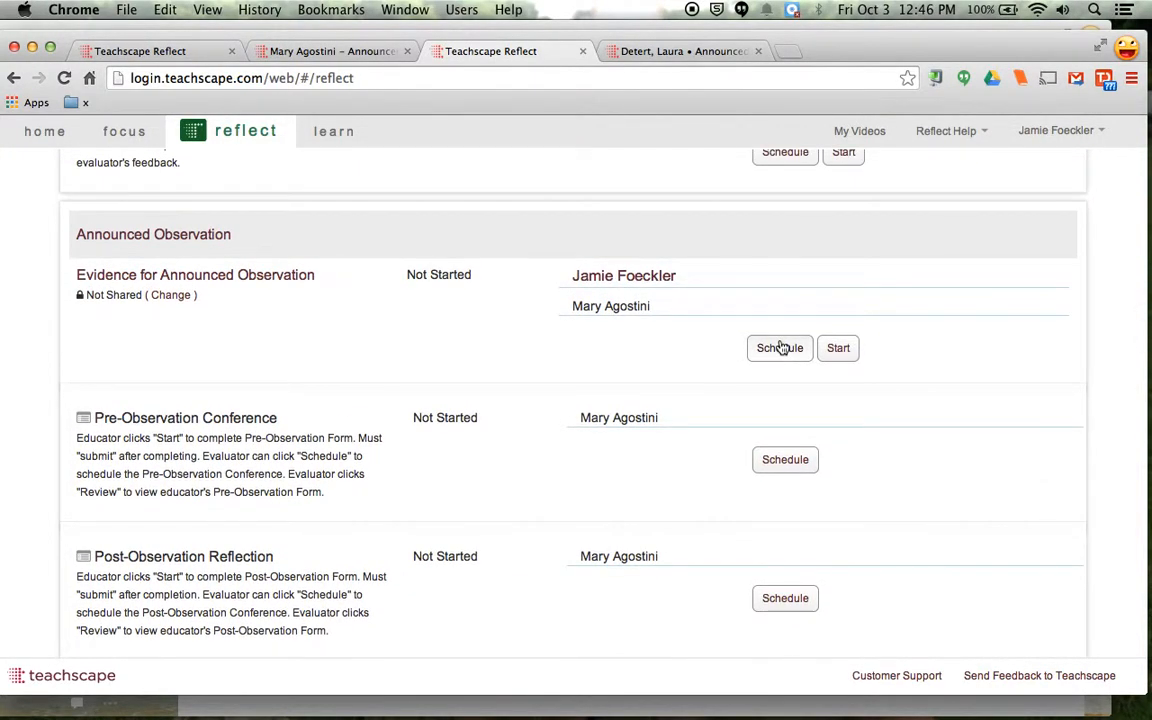
scroll(747, 346, up, 5)
scroll(747, 346, up, 5)
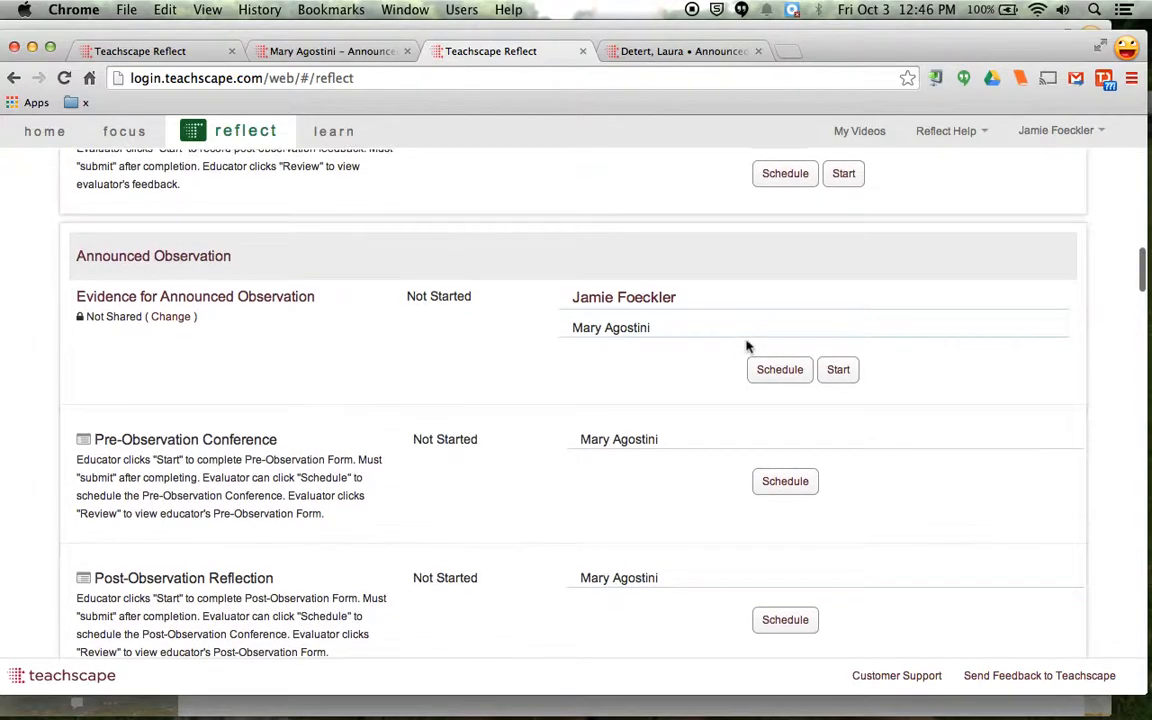
scroll(747, 346, up, 4)
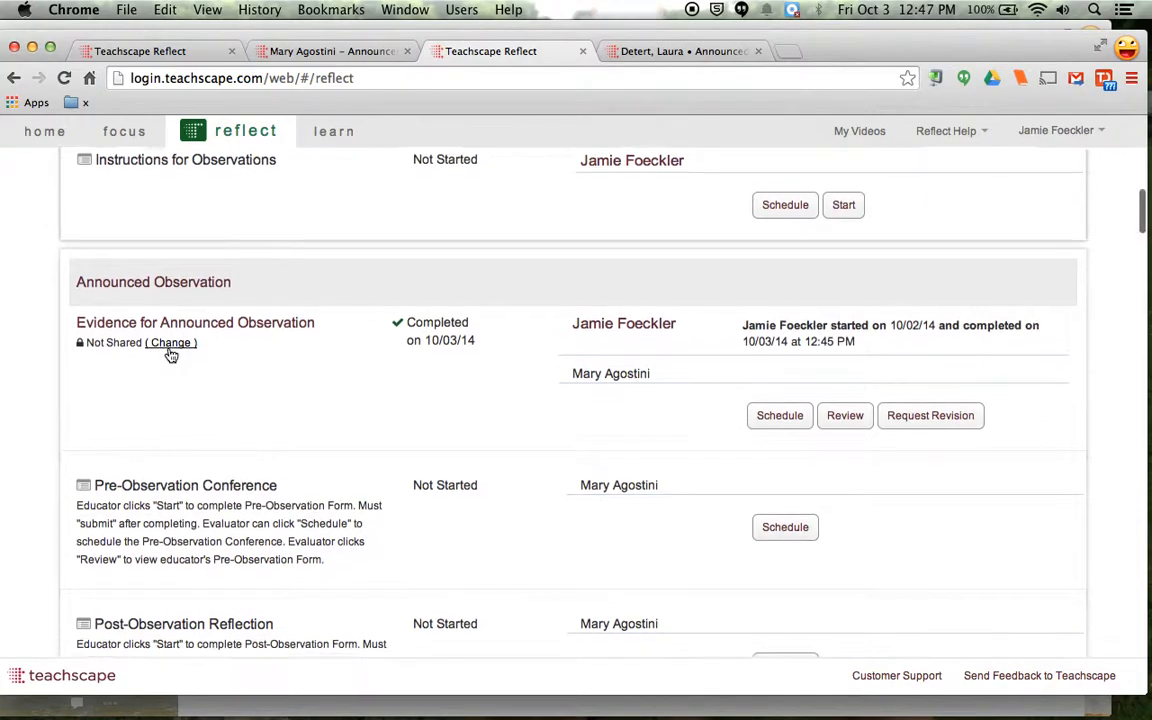
scroll(170, 355, down, 5)
scroll(170, 352, down, 15)
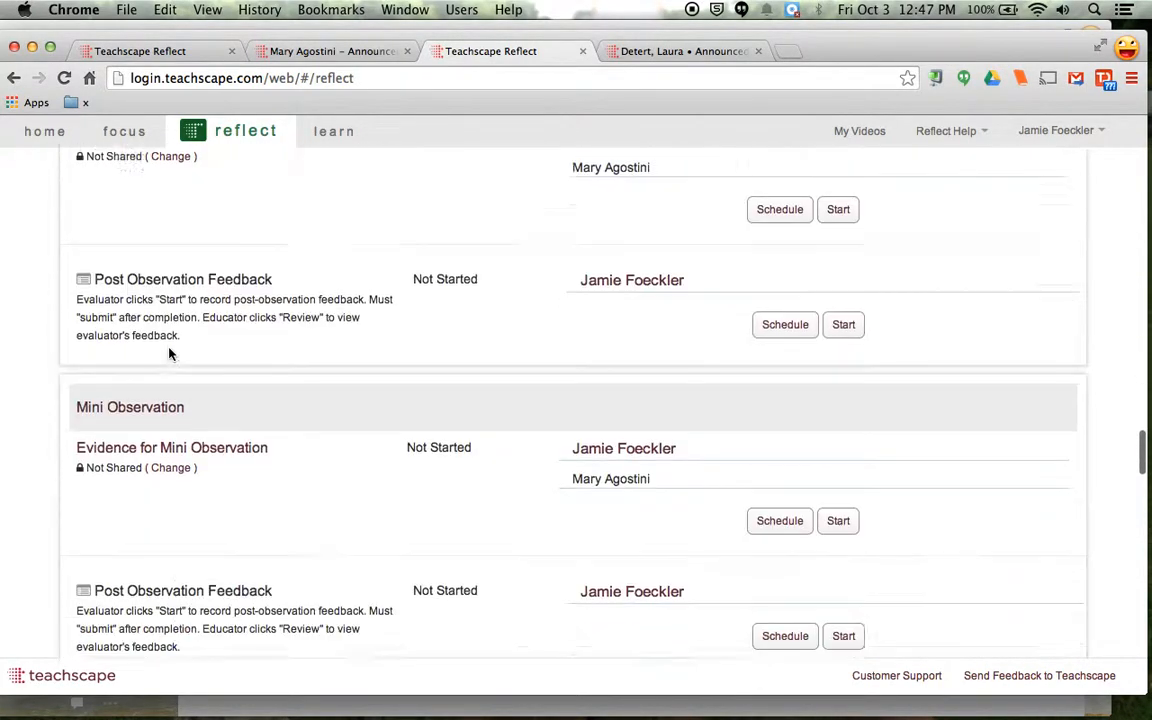